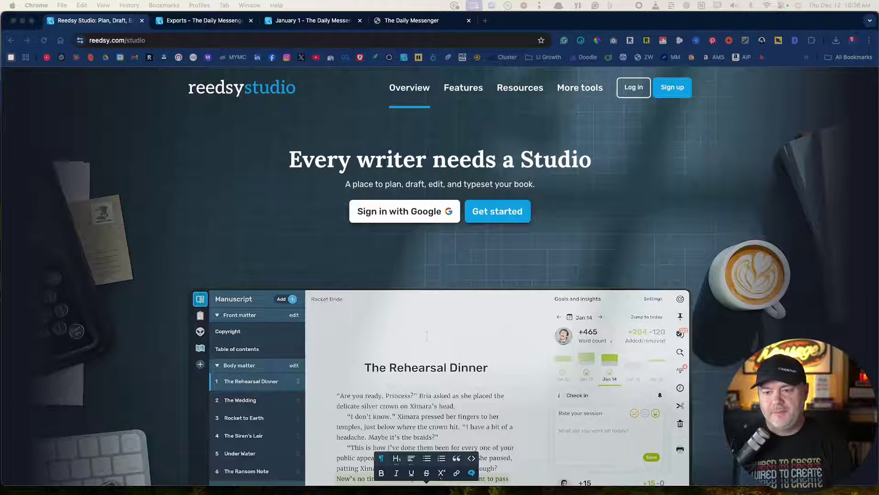
Check the exported files list, then show The Daily Messenger's January 1 chapter in the editor.
click(182, 23)
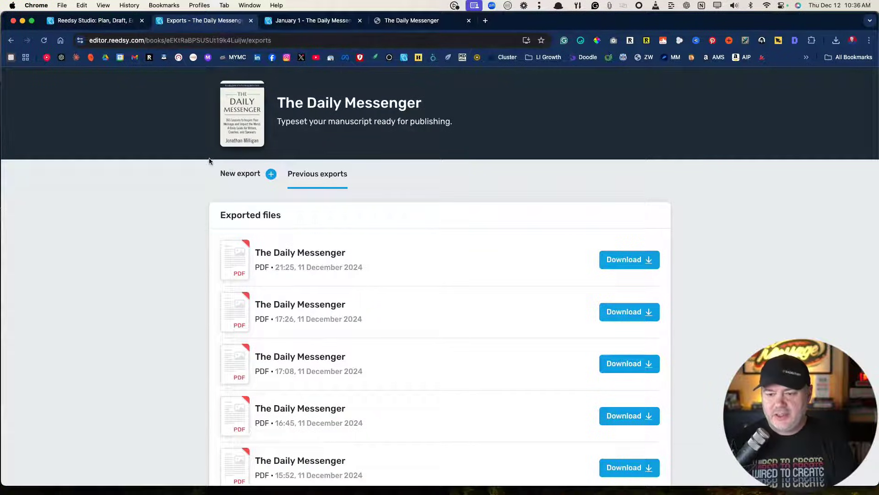
click(293, 22)
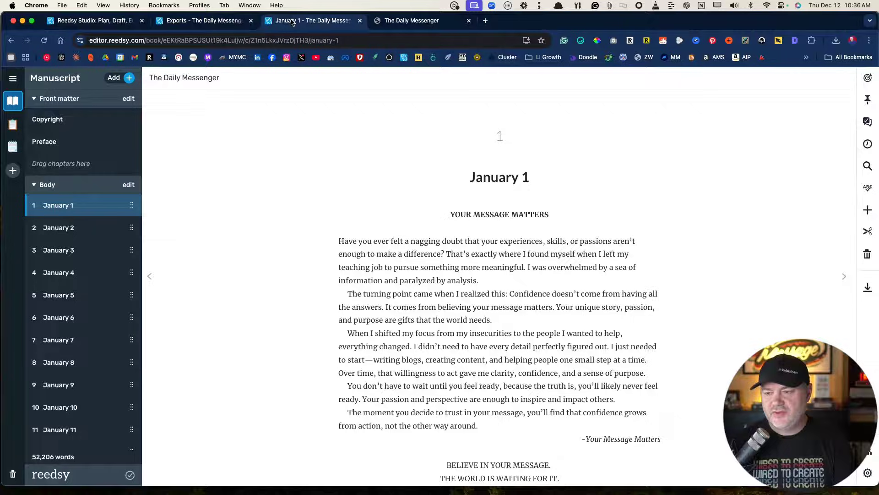
scroll(243, 238, down, 4)
scroll(243, 238, up, 4)
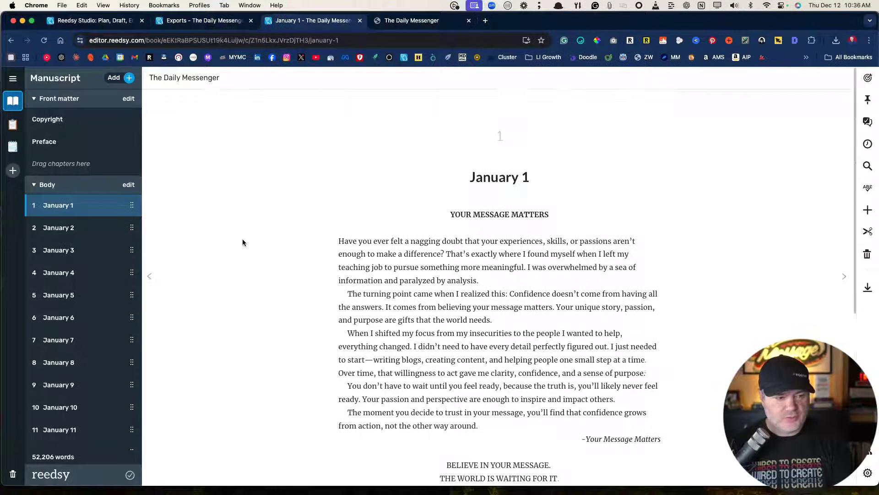
scroll(242, 242, down, 2)
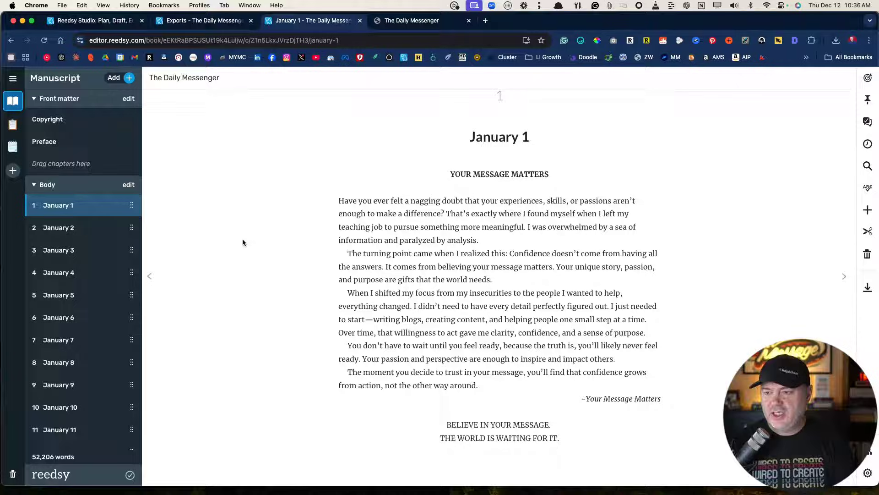
Scroll the exported PDF of The Daily Messenger to page 5 of 388, January 1.
click(424, 21)
scroll(366, 190, down, 20)
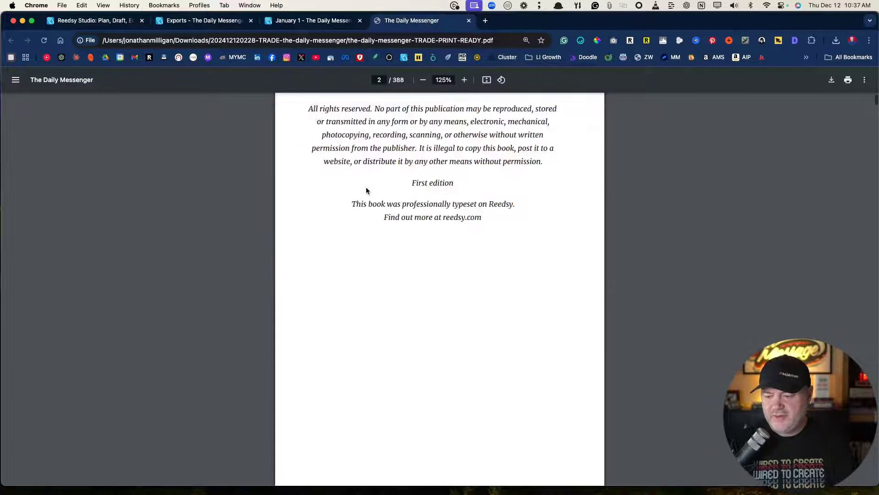
scroll(366, 190, down, 15)
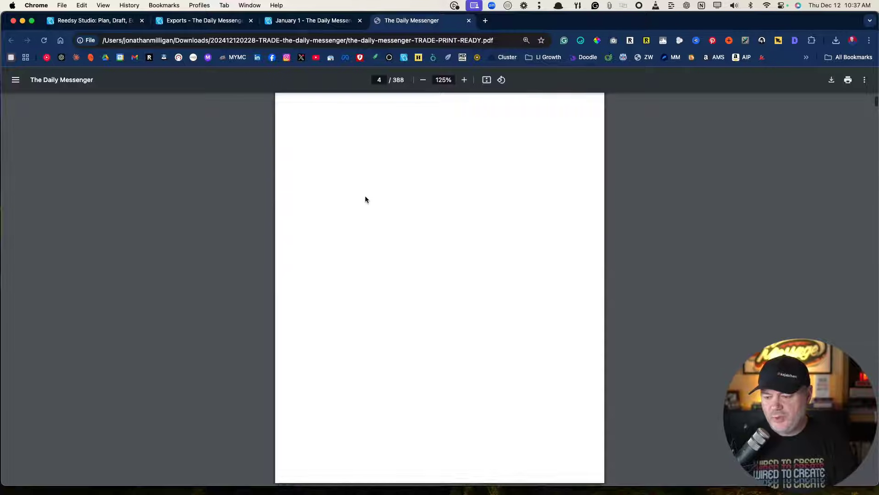
scroll(365, 200, down, 2)
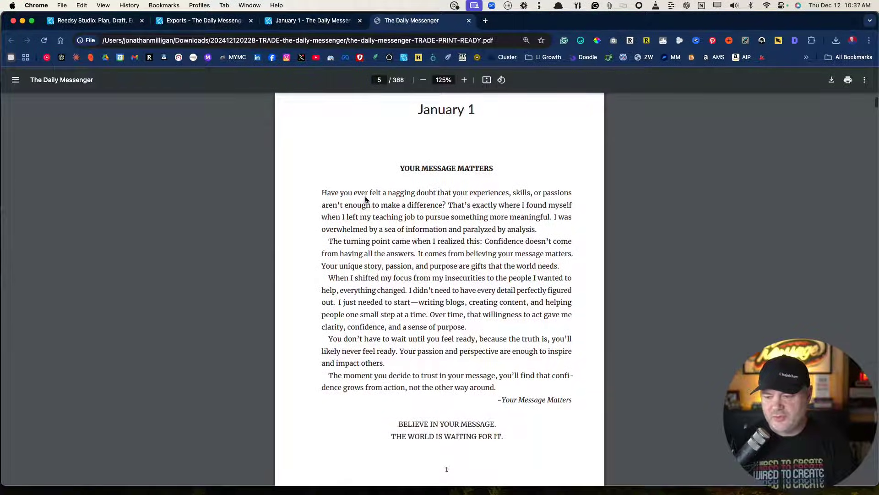
scroll(366, 200, up, 1)
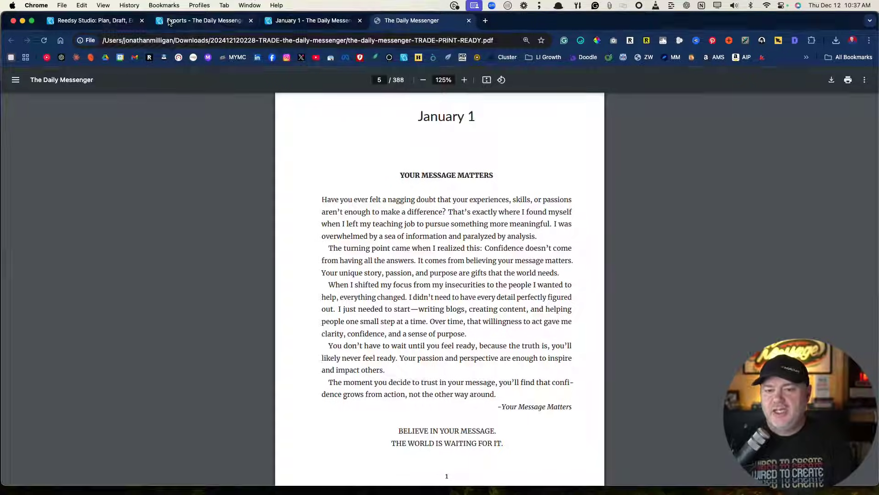
Go from the book's Exports list back through export options and settings to the Bookshelf.
click(169, 20)
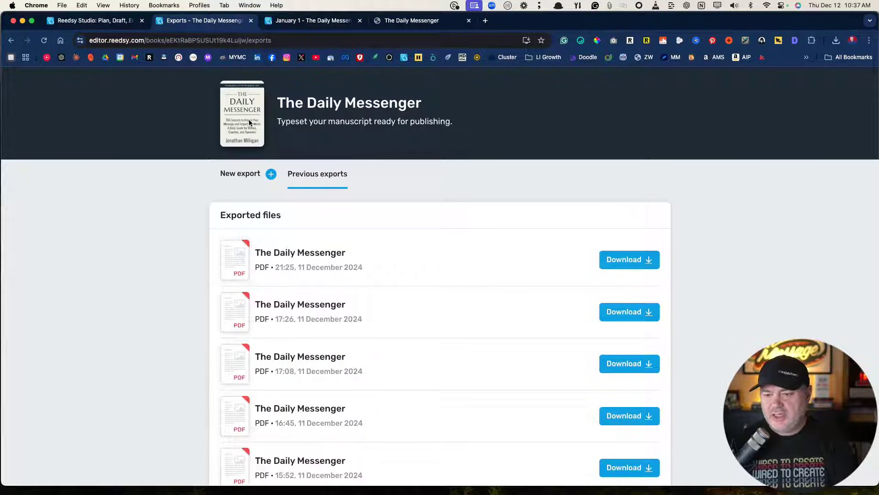
click(11, 41)
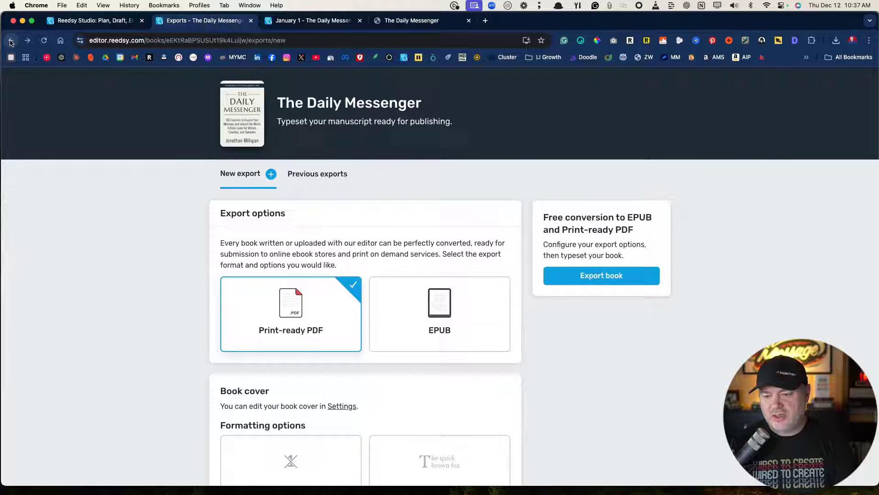
click(11, 41)
click(11, 41)
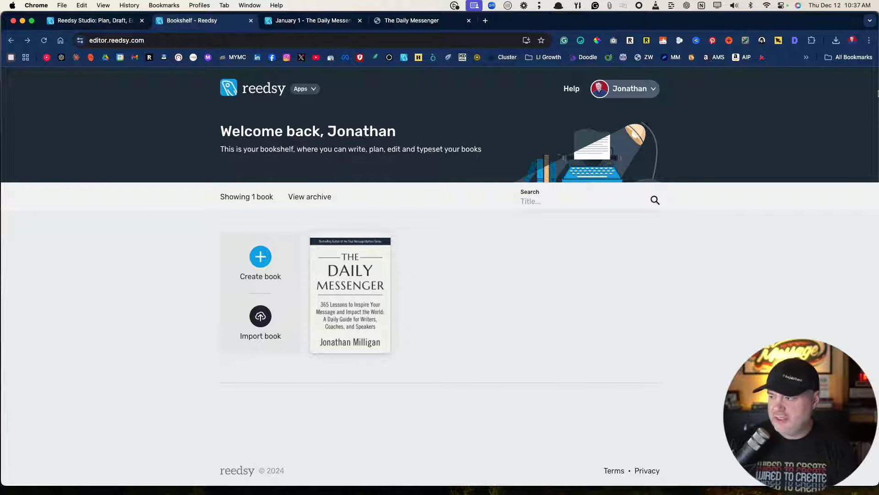
Zoom the browser page to 125% so The Daily Messenger's cover shows larger.
click(869, 40)
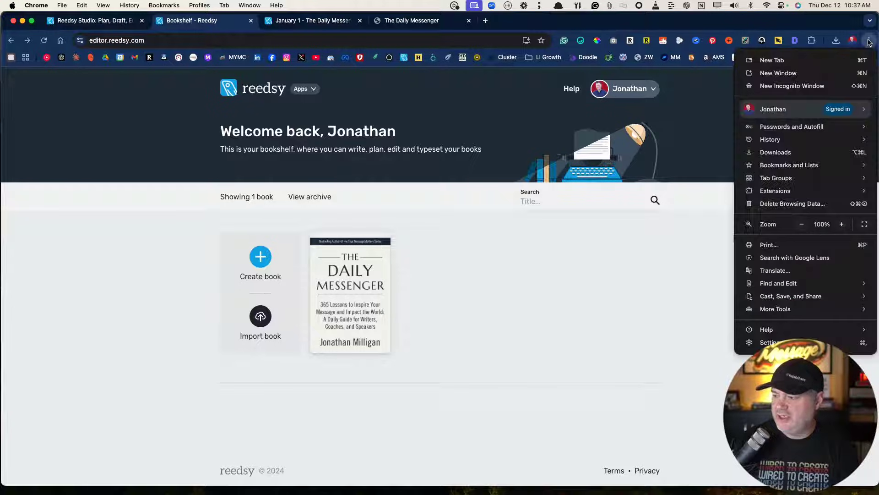
click(843, 224)
click(843, 224)
click(601, 293)
scroll(533, 317, down, 3)
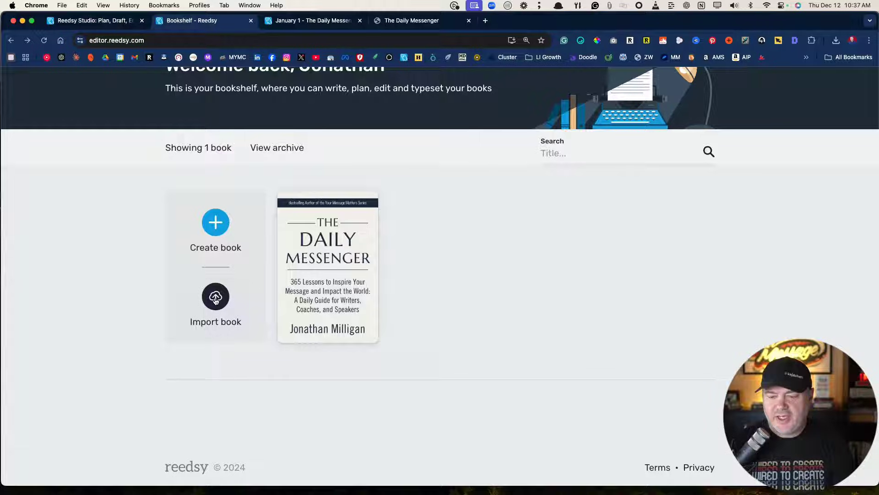
mouse_move(331, 261)
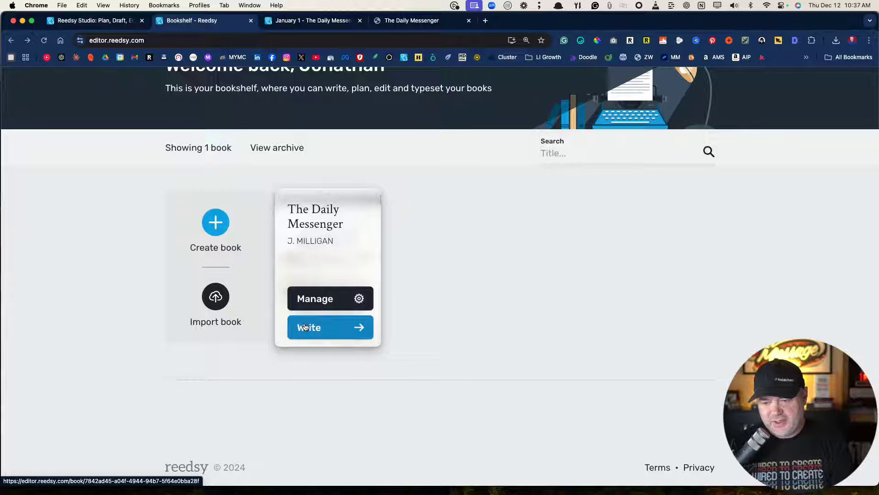
Review The Daily Messenger's Manage settings, then view its Print-ready PDF and EPUB export formats.
click(313, 301)
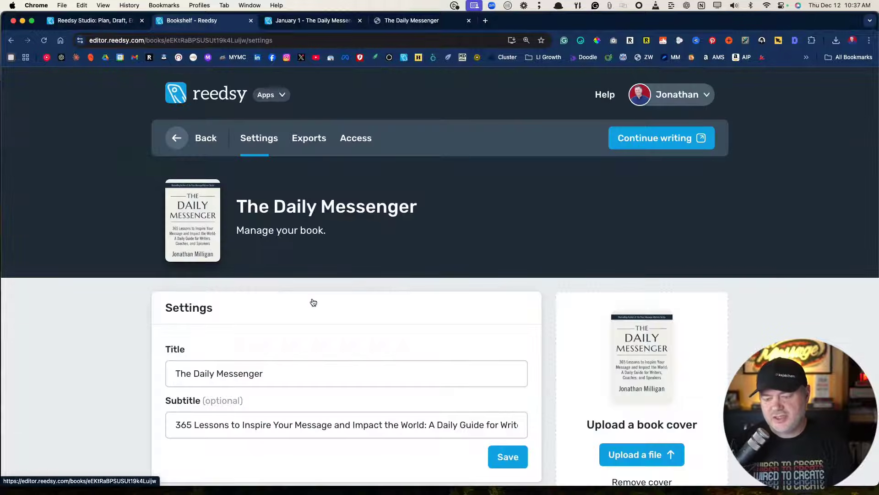
scroll(119, 308, down, 3)
scroll(120, 310, down, 2)
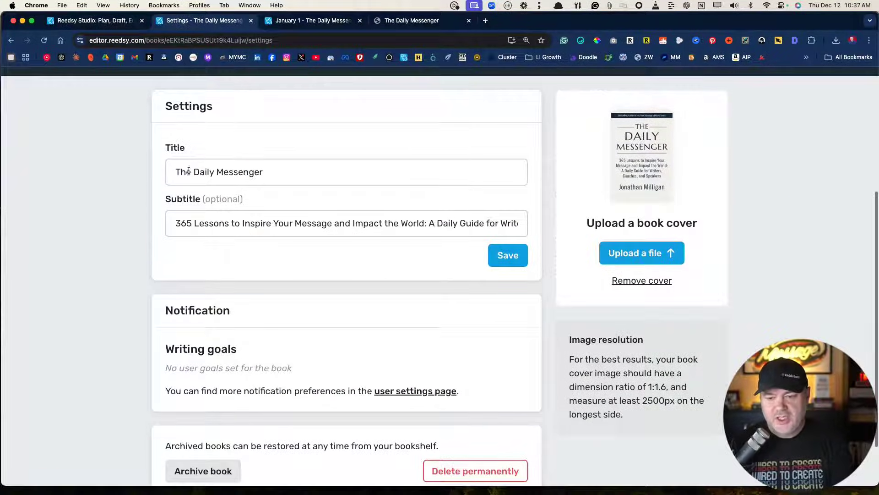
scroll(194, 227, down, 1)
scroll(201, 310, down, 1)
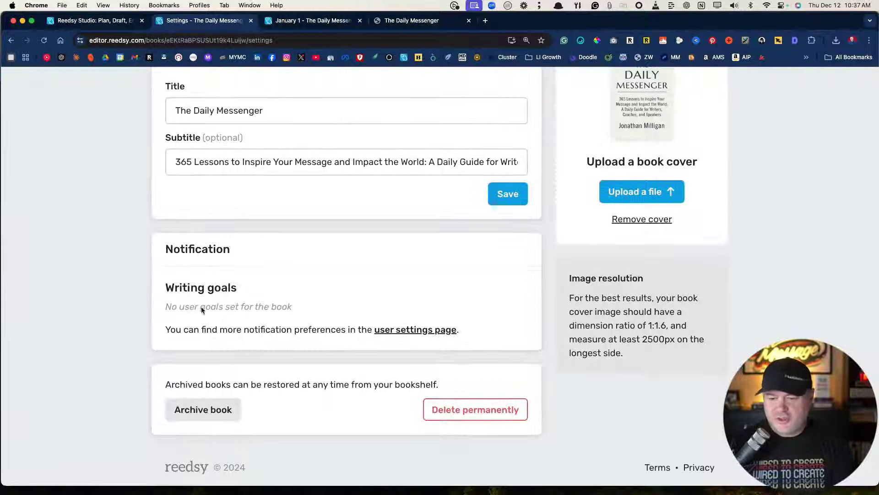
scroll(304, 301, up, 3)
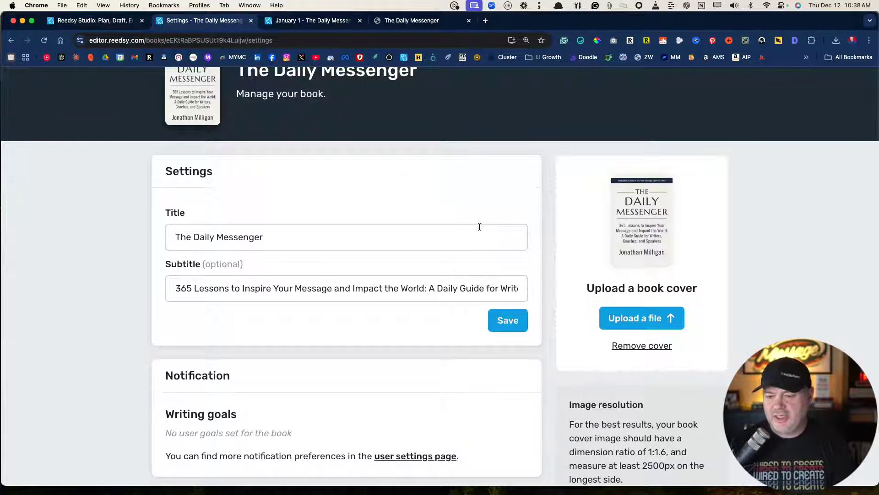
scroll(479, 227, up, 3)
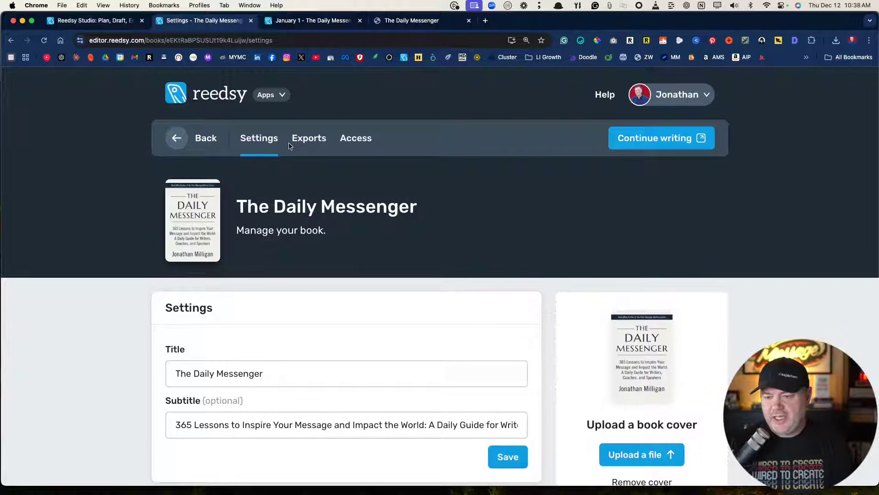
click(309, 138)
scroll(367, 225, down, 3)
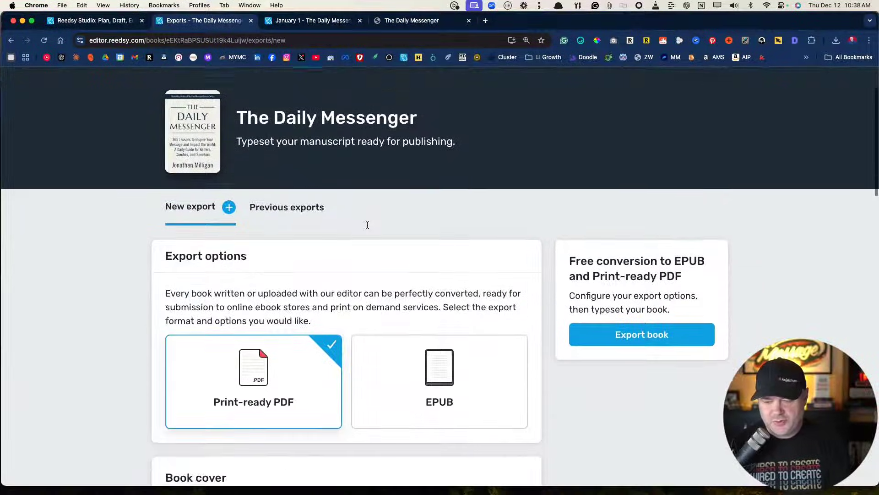
scroll(367, 224, up, 3)
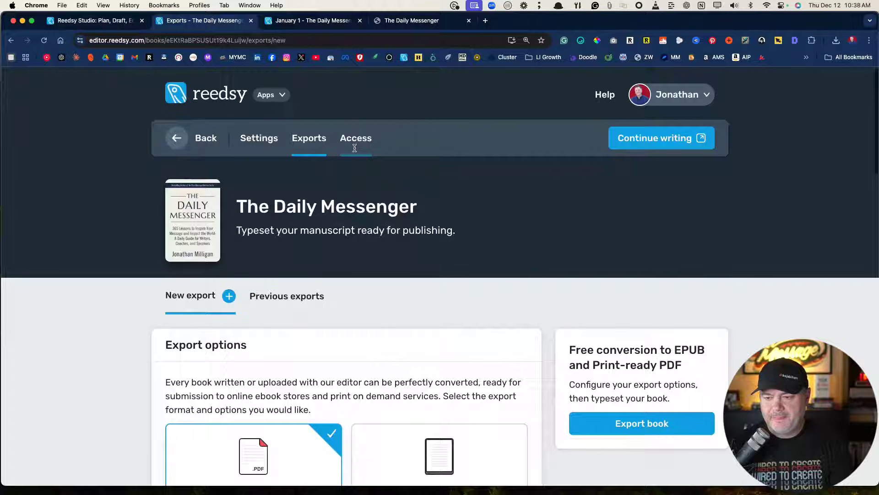
Look through the Access page's Invite collaborators section for The Daily Messenger.
click(356, 138)
scroll(384, 203, down, 5)
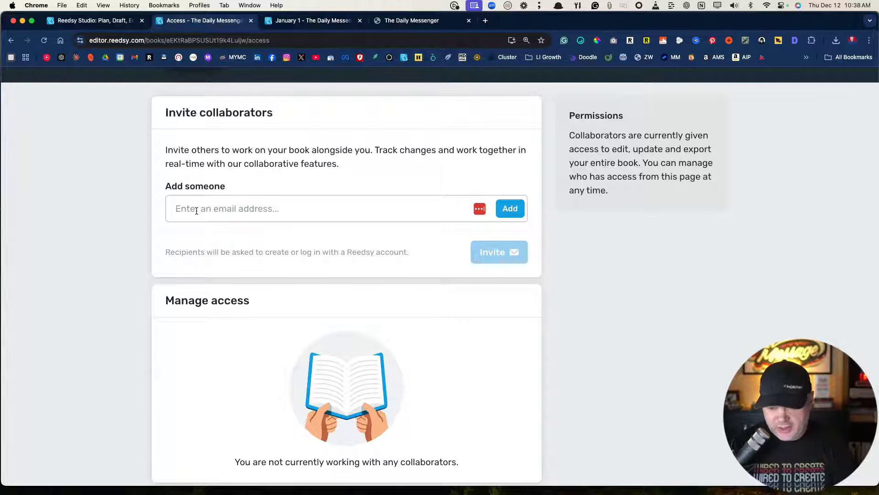
scroll(243, 235, up, 5)
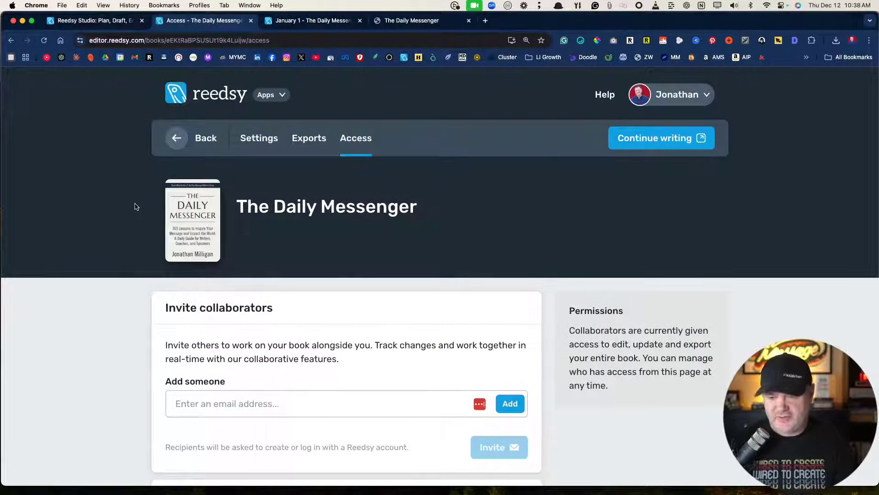
scroll(135, 206, down, 5)
scroll(325, 202, up, 5)
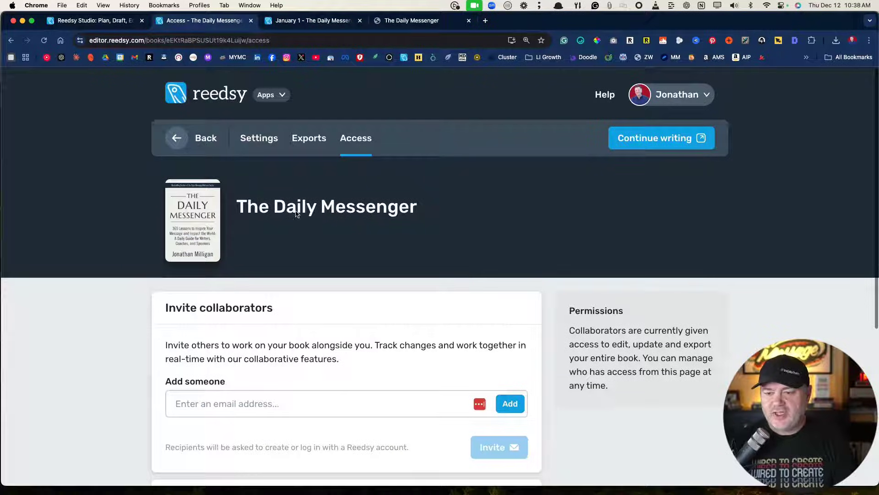
click(315, 24)
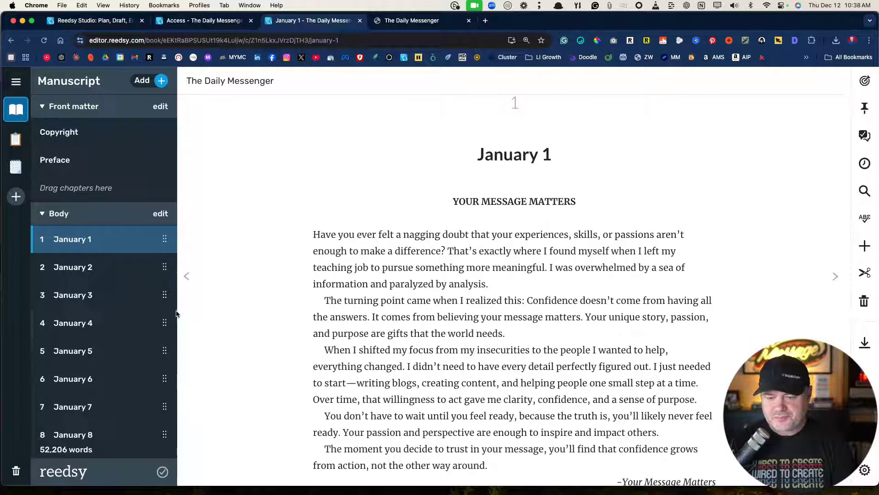
click(187, 277)
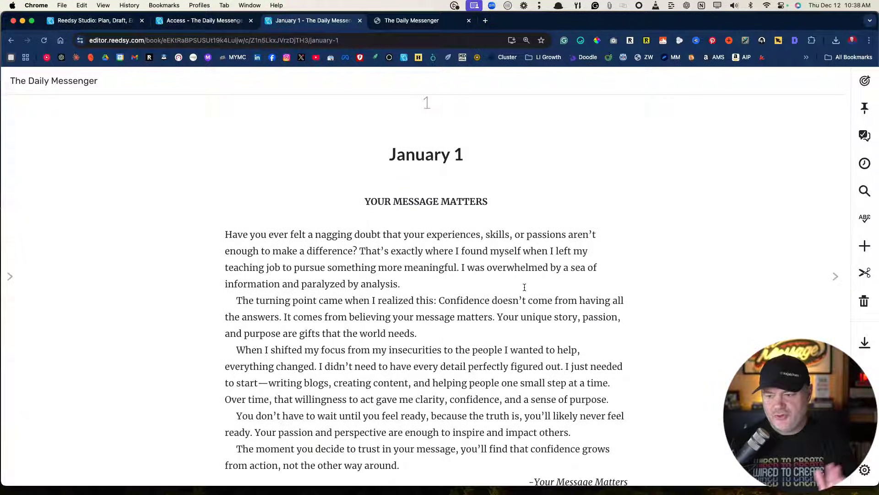
scroll(524, 288, down, 5)
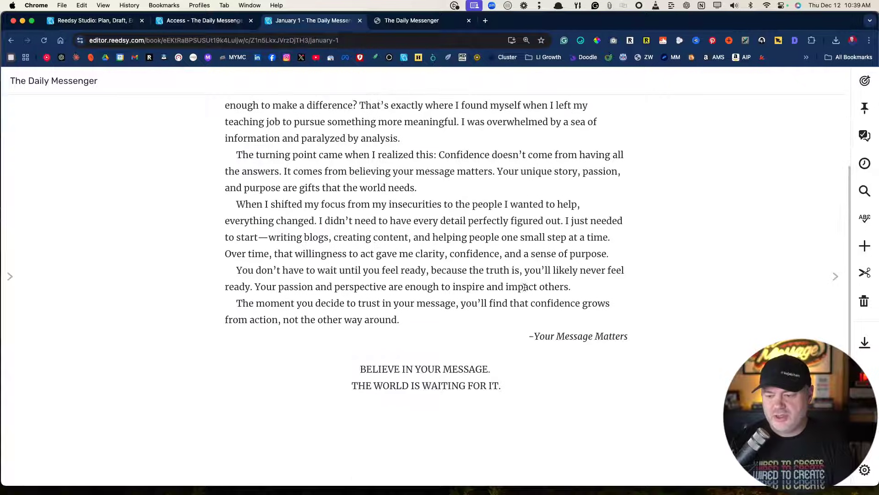
scroll(524, 287, up, 4)
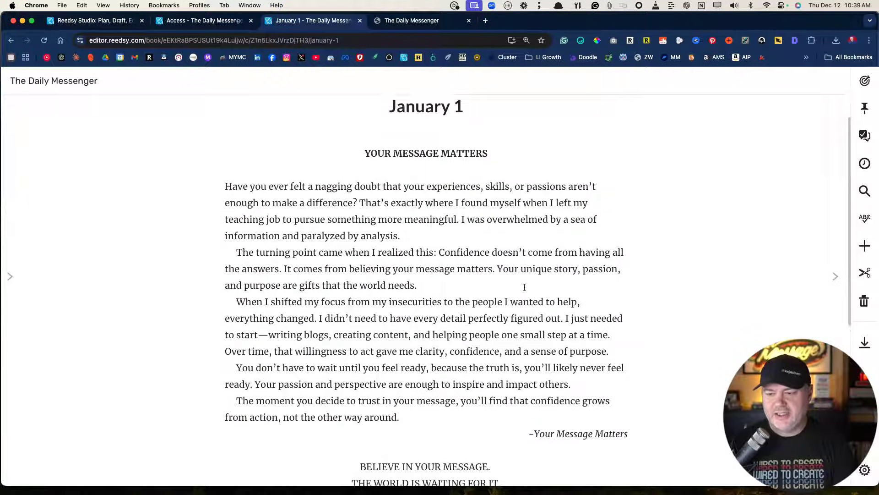
scroll(524, 287, down, 1)
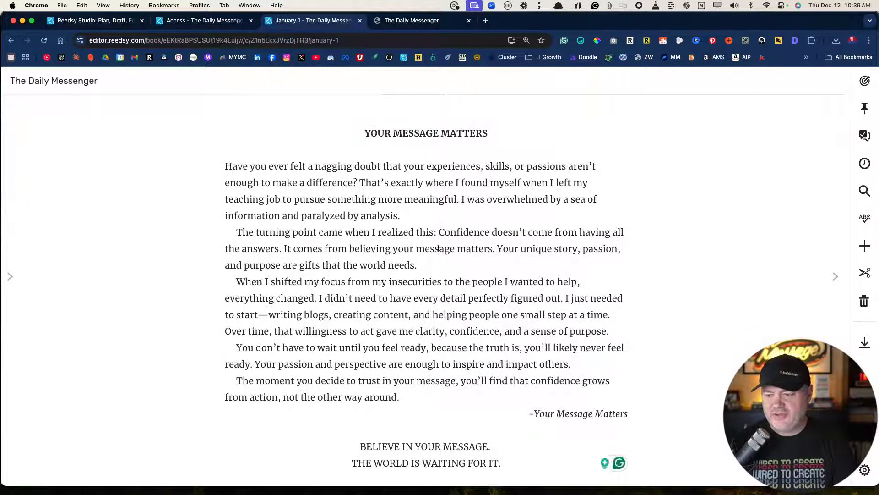
click(225, 166)
drag(226, 166, 381, 166)
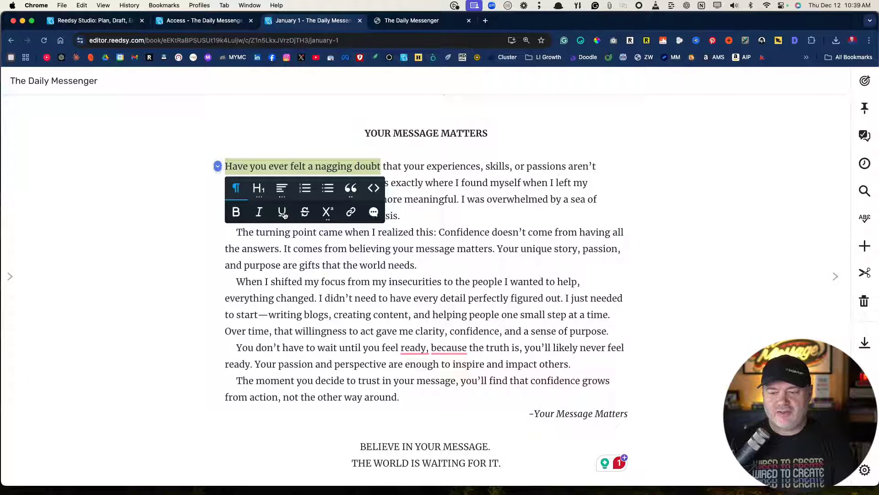
click(267, 269)
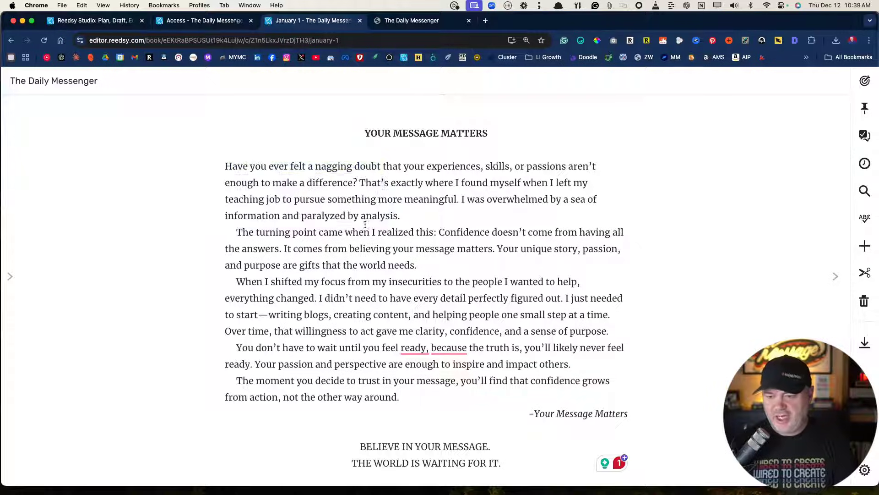
Open the Manuscript outline, collapse Front matter, Body and Back matter, then re-expand Front matter.
click(13, 276)
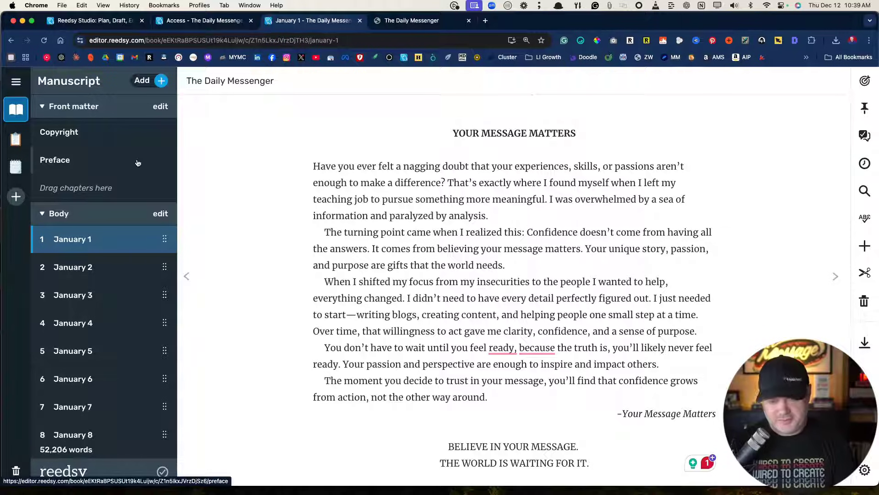
click(42, 106)
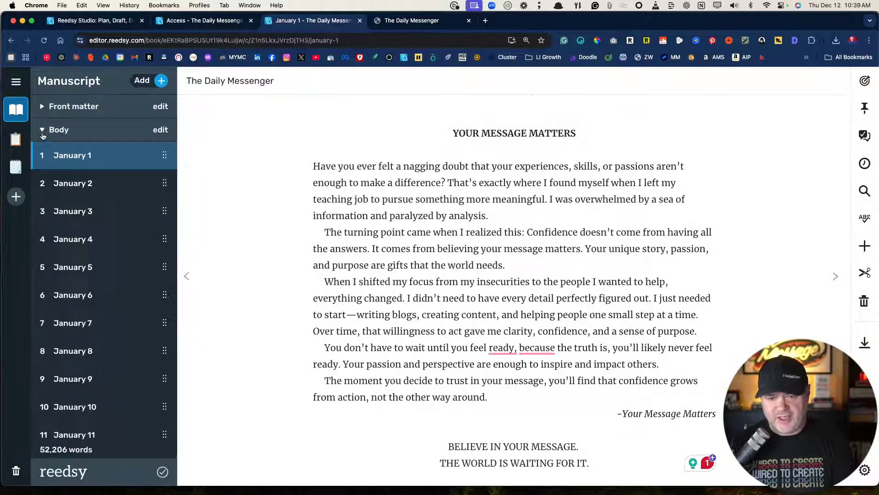
click(42, 130)
click(42, 154)
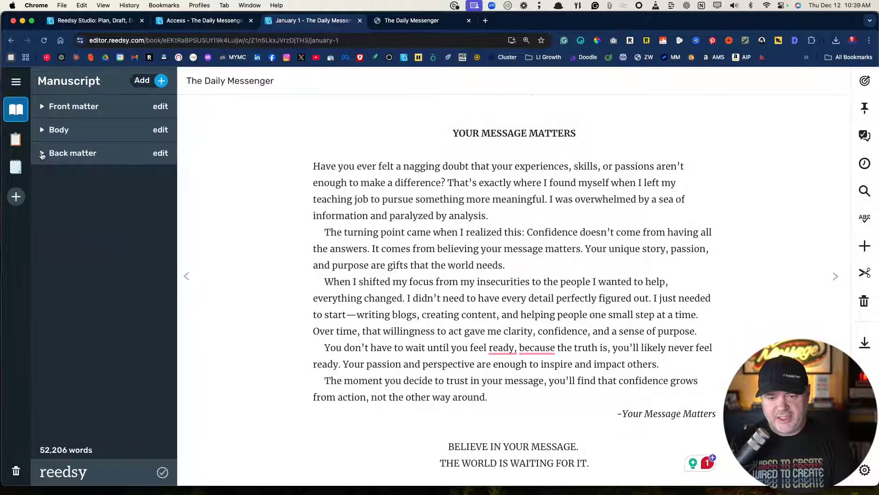
click(43, 108)
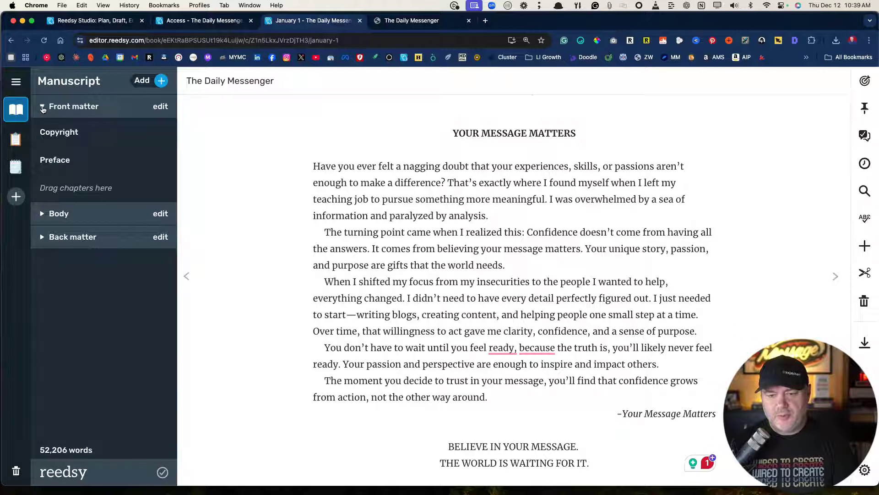
Show the optional front matter sections, turning Dedication on and back off.
click(159, 107)
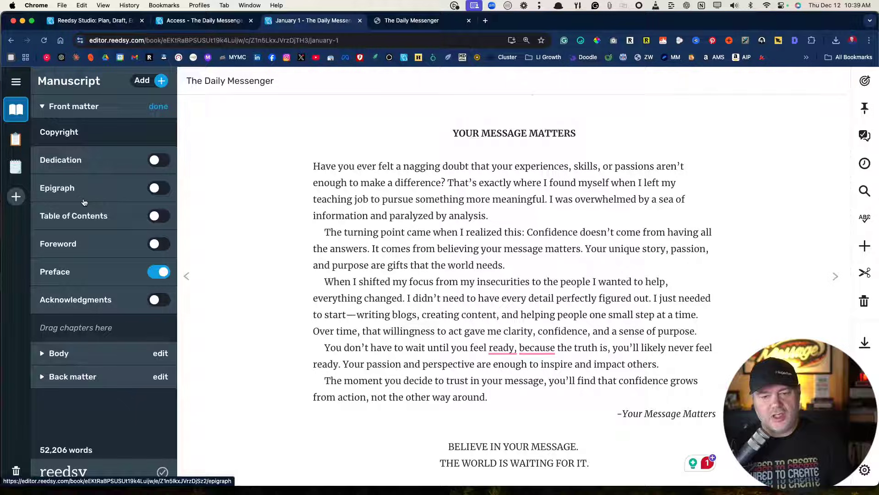
click(163, 160)
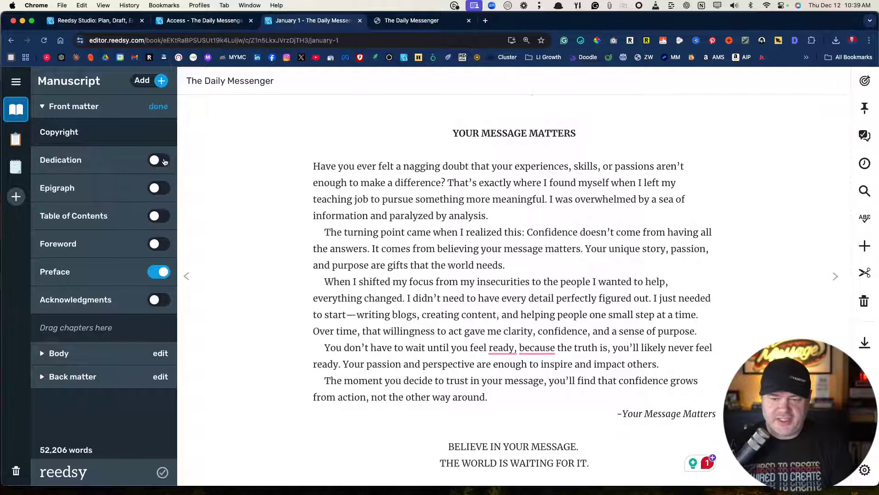
click(163, 160)
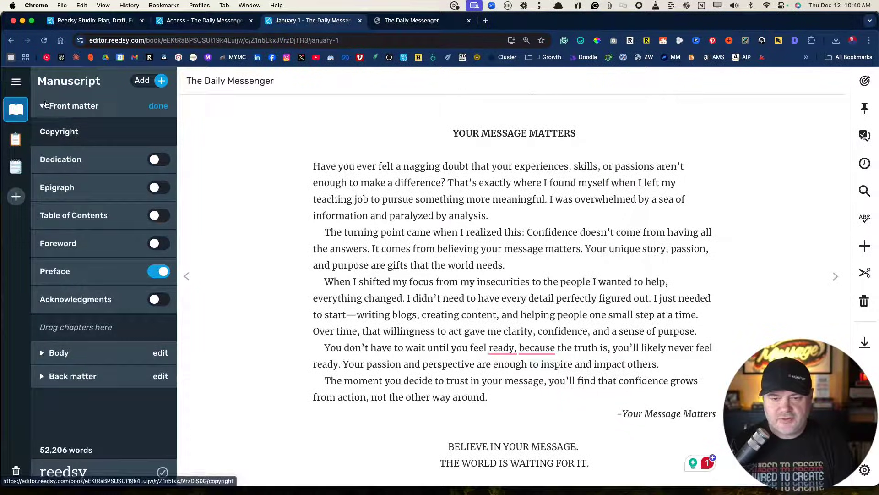
Collapse Front matter, expand Body, and open the January 7 chapter.
click(42, 107)
click(43, 131)
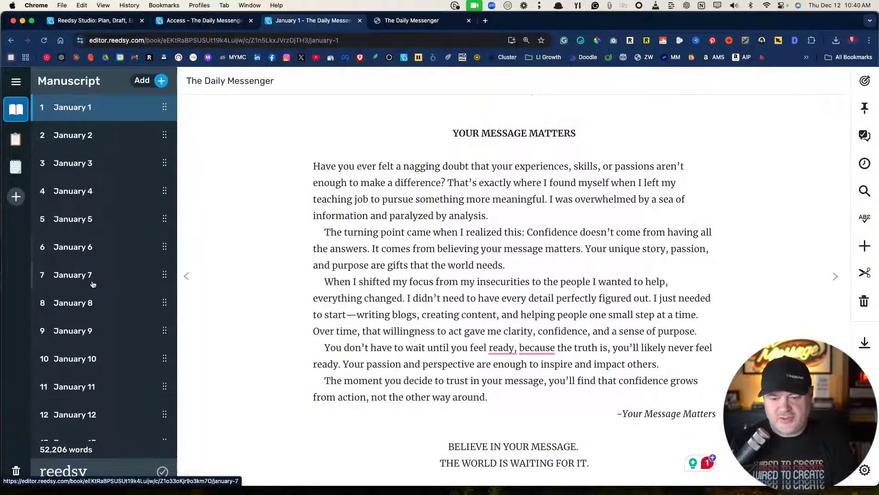
click(87, 276)
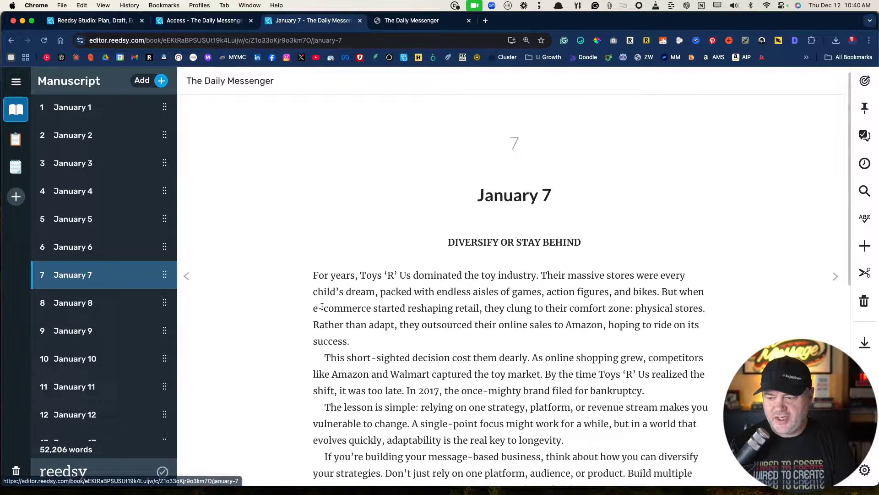
scroll(320, 307, down, 4)
scroll(322, 306, up, 2)
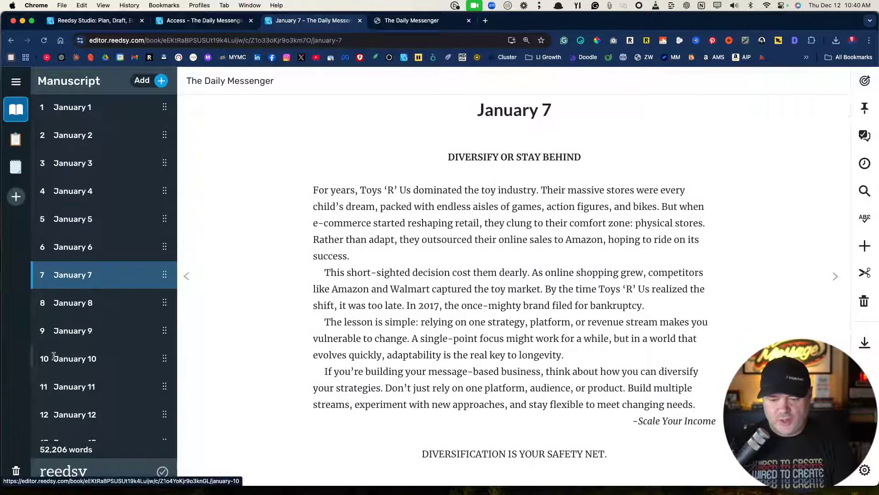
Move through January 24 and February 2 to the February 29 chapter, and bring up the Add menu.
scroll(75, 360, down, 8)
click(77, 361)
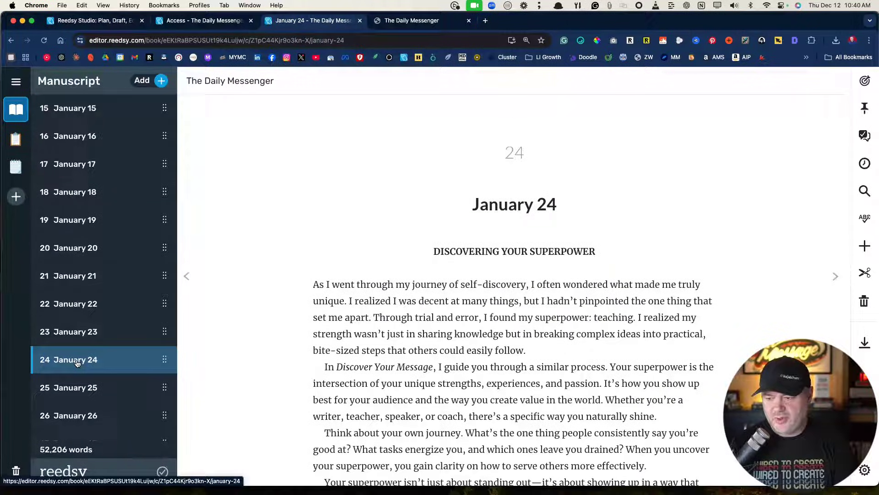
scroll(77, 361, down, 5)
click(76, 362)
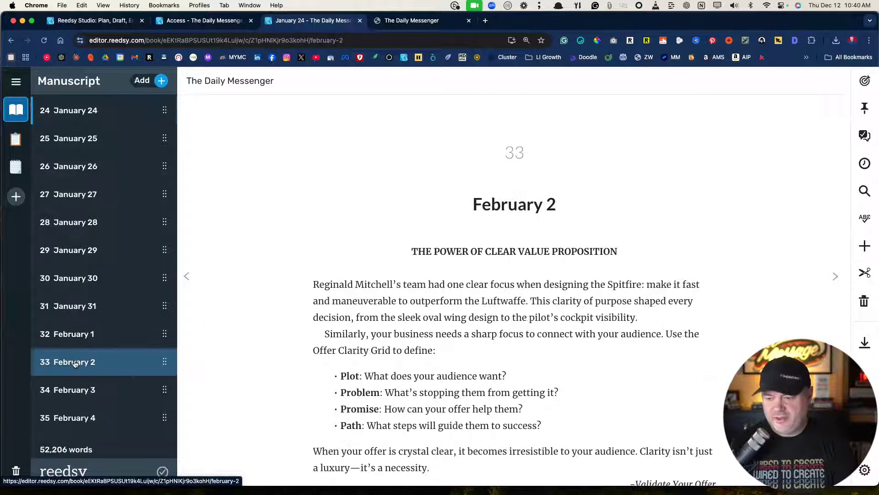
scroll(320, 332, down, 2)
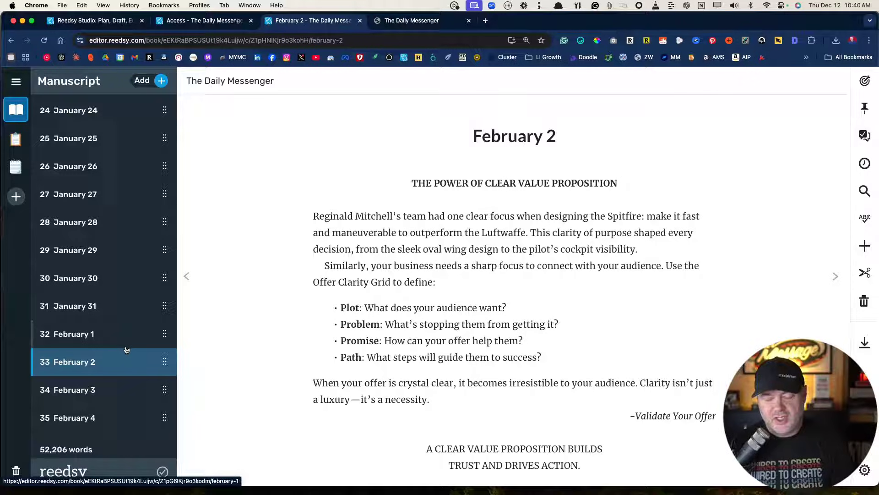
scroll(126, 350, down, 15)
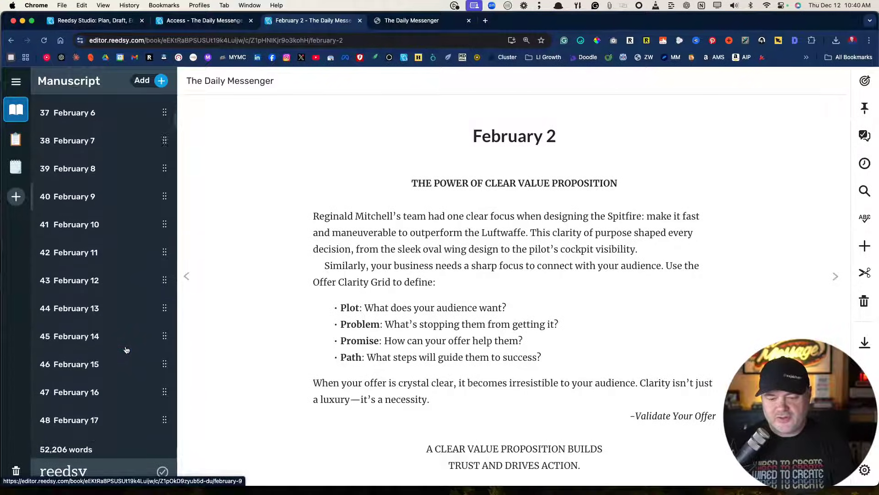
scroll(127, 349, down, 5)
scroll(110, 336, up, 3)
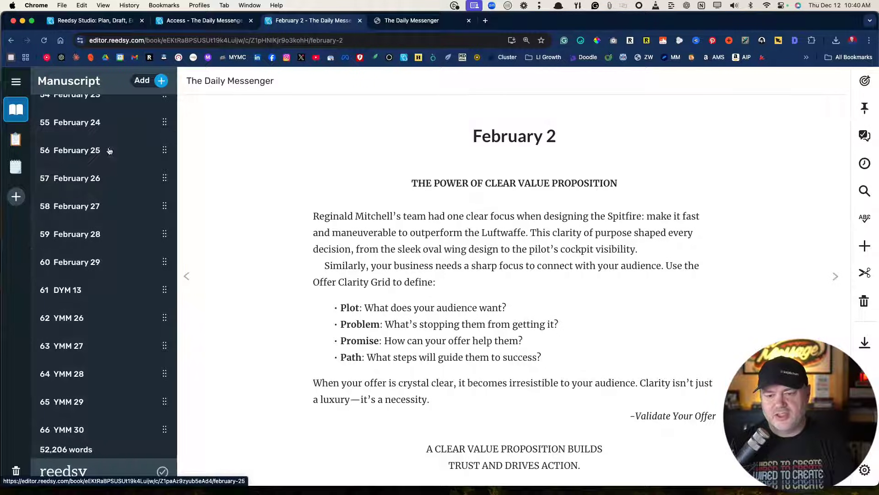
click(78, 272)
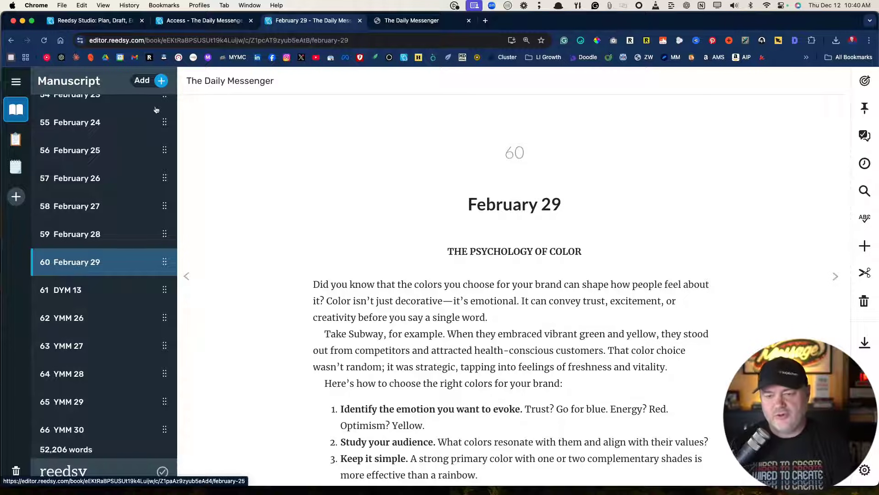
click(161, 81)
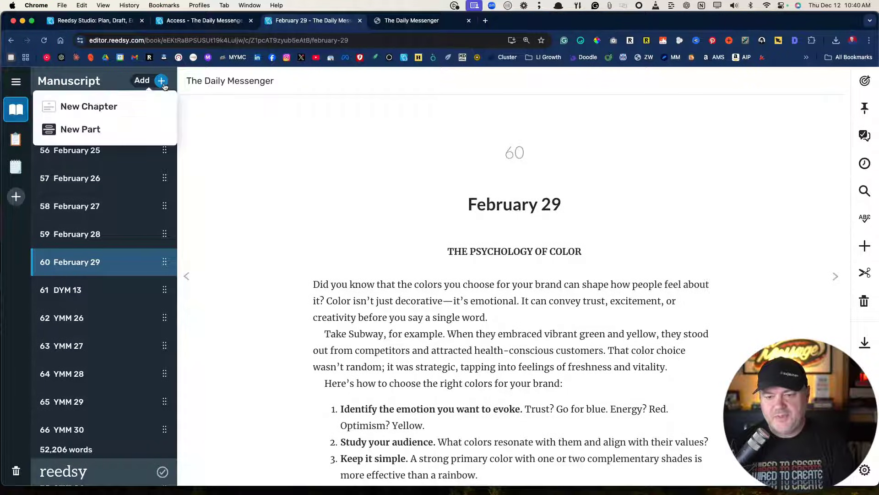
Add a chapter titled 'March 1' after February 29 with filler text 'aksalskalskalsaksla' in its body.
click(91, 107)
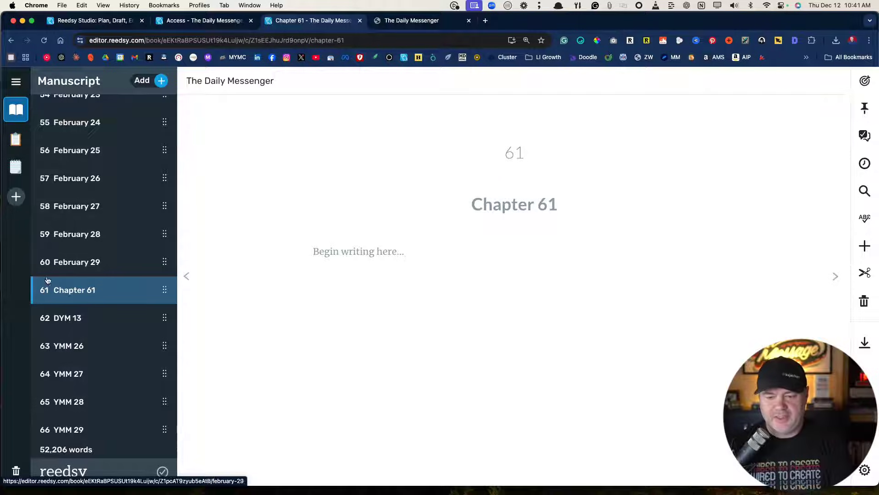
click(505, 211)
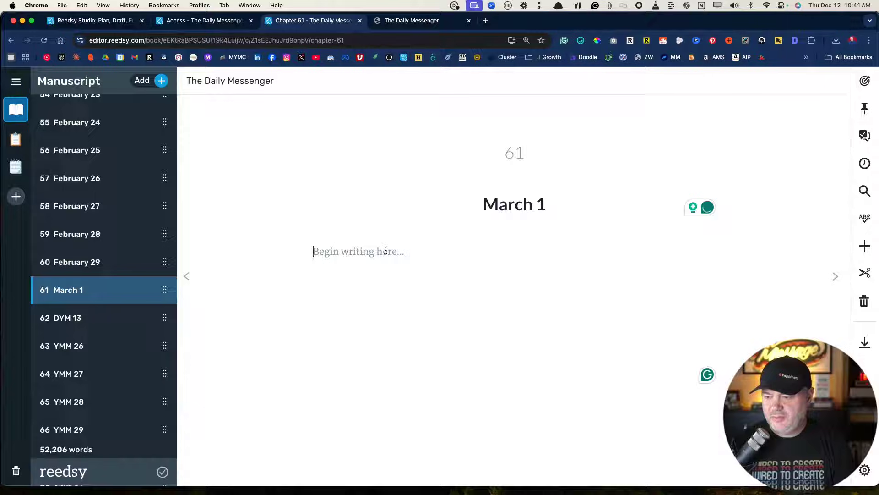
key(super+a)
click(363, 251)
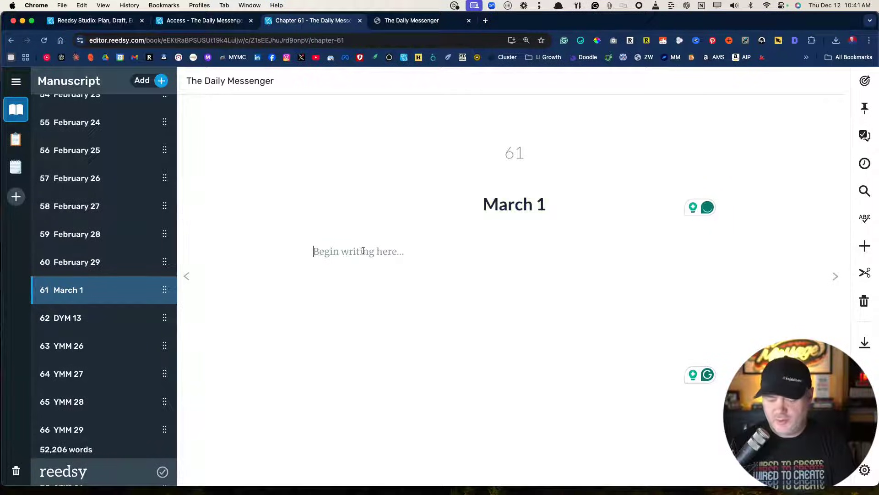
text(aksalskals)
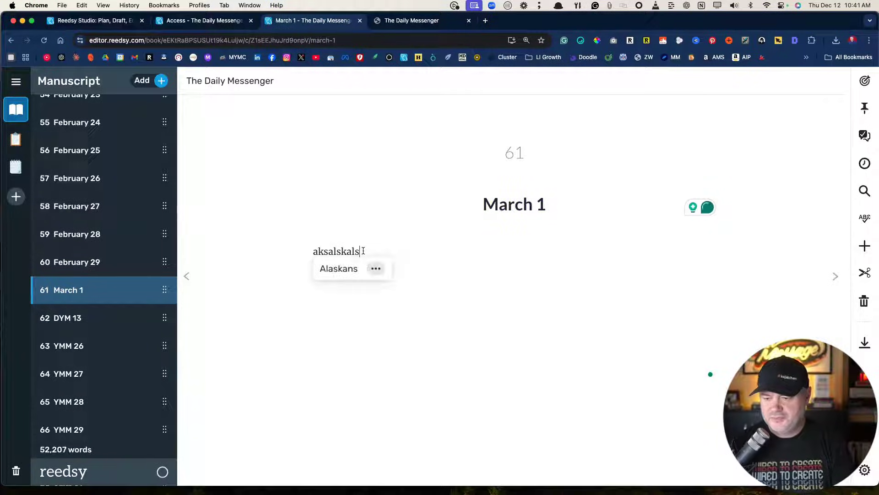
text(kalsaksla)
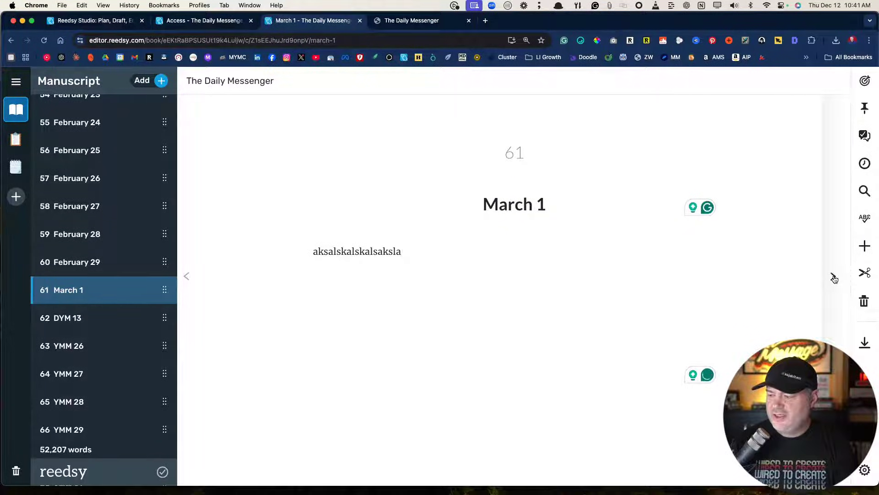
Glance at the Goals & insights and Pinned note panels, closing both again.
click(865, 81)
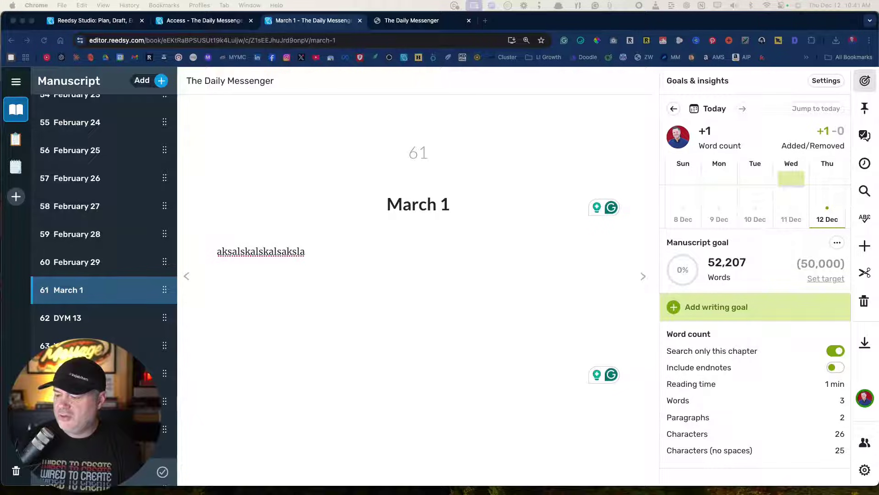
scroll(756, 277, down, 1)
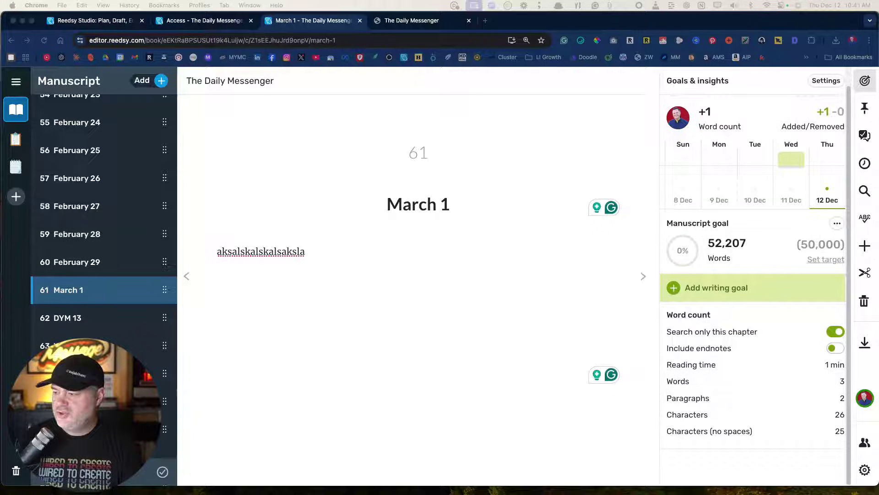
click(865, 81)
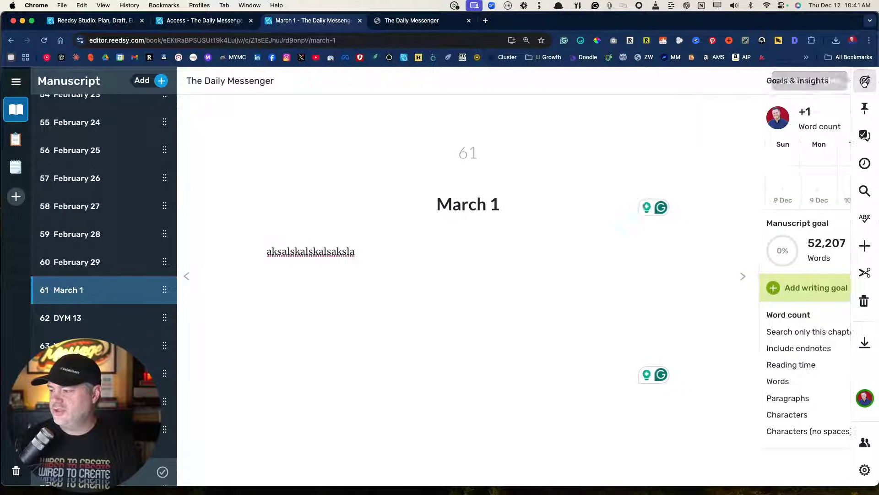
click(865, 109)
click(865, 108)
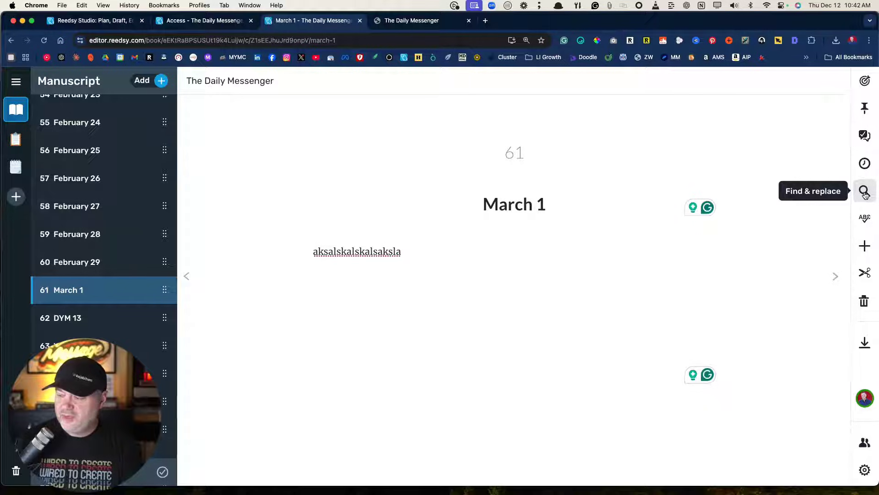
Check the Insert menu without inserting, then delete the filler line from March 1.
click(865, 246)
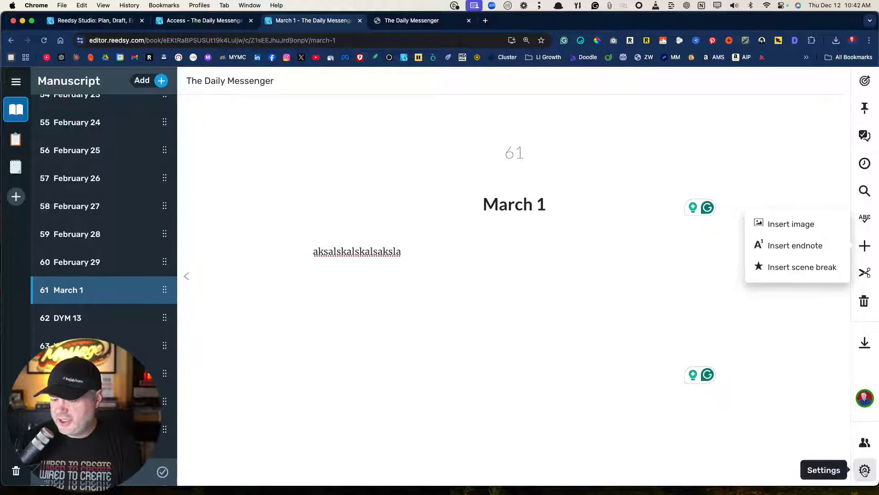
click(454, 283)
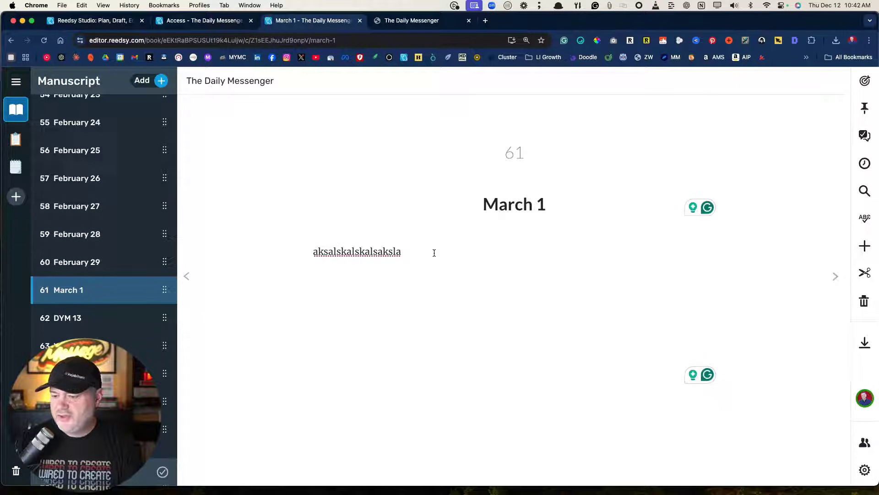
drag(434, 253, 265, 248)
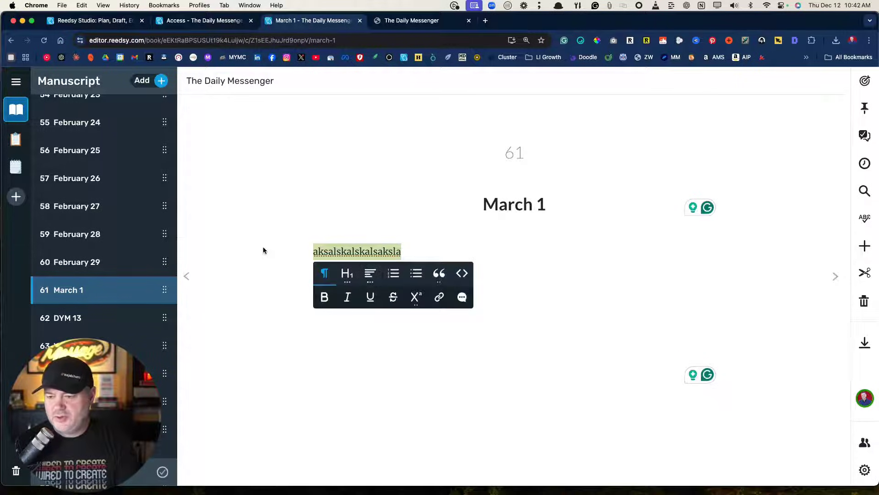
key(BackSpace)
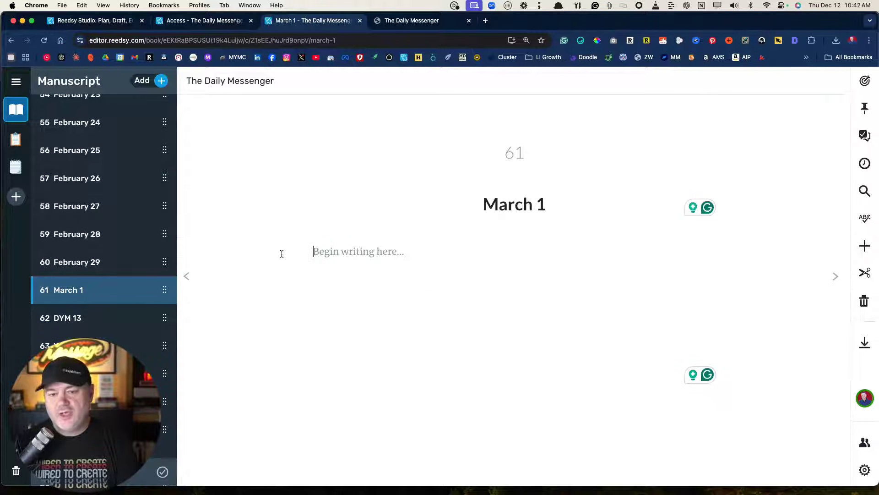
Switch to the Planning board and scroll through its cards.
click(16, 139)
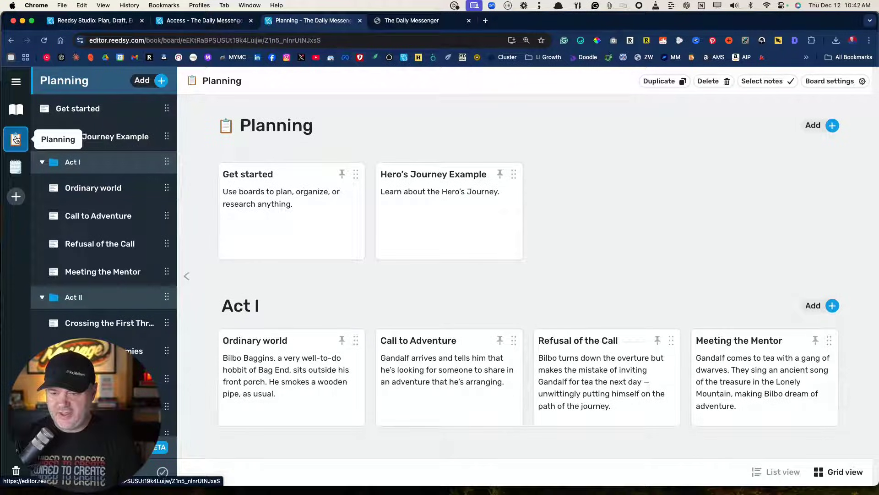
scroll(383, 238, down, 3)
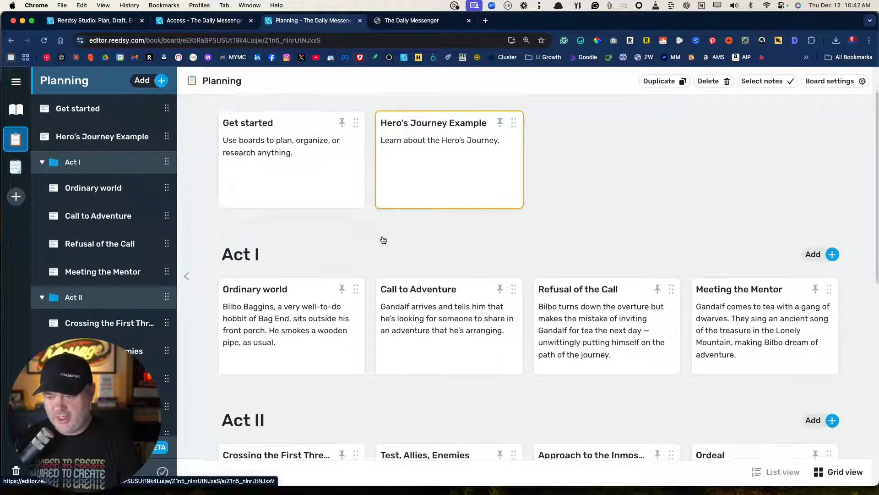
scroll(383, 239, down, 10)
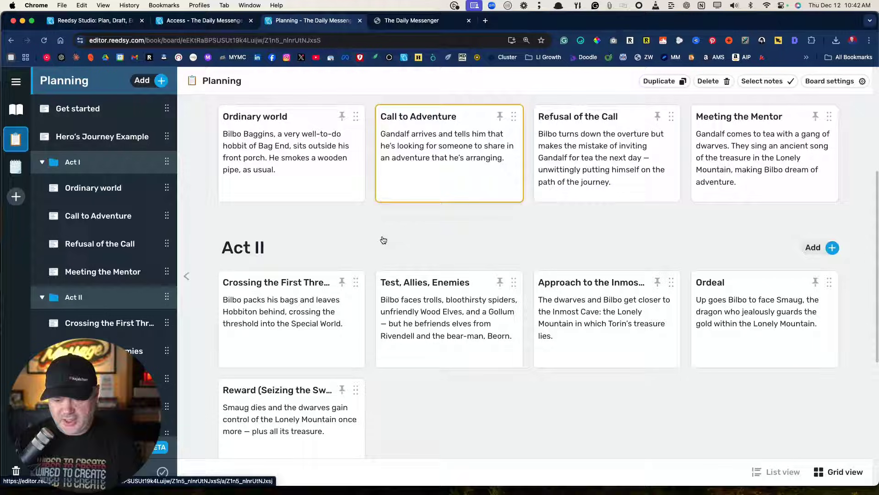
scroll(382, 240, down, 4)
scroll(382, 235, up, 15)
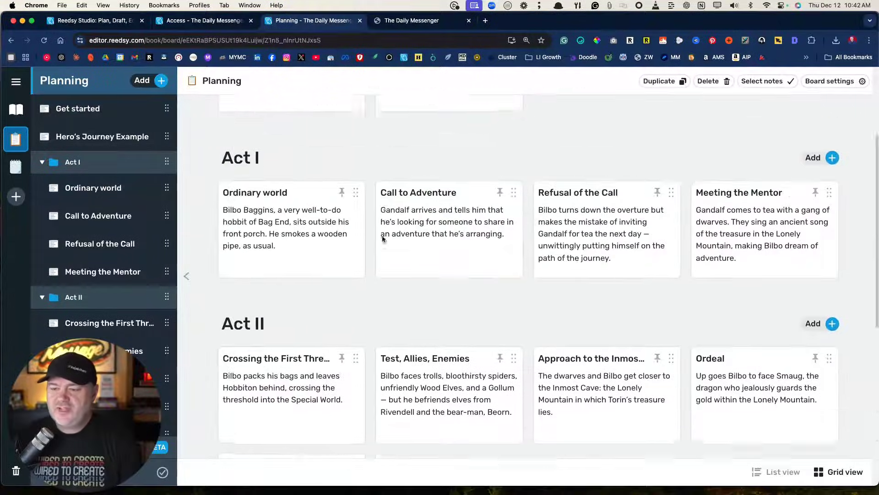
scroll(381, 239, up, 2)
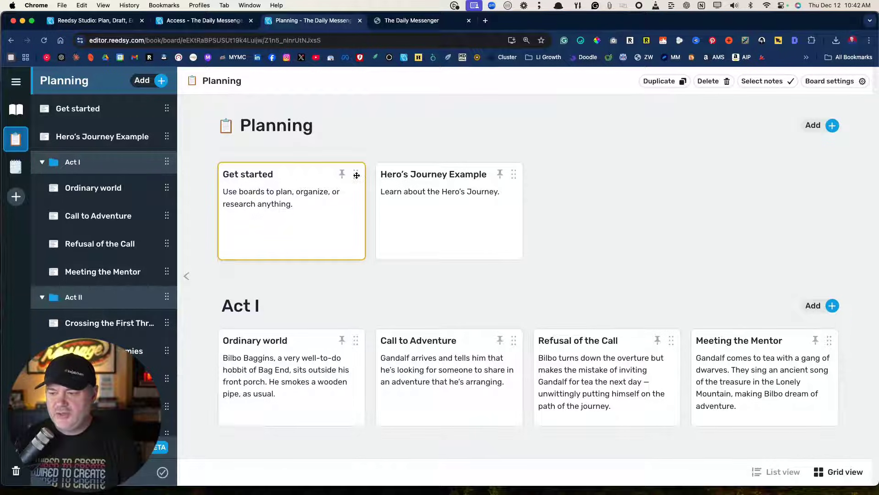
Move the Get started card after Hero's Journey Example and back, then open its note.
drag(356, 174, 591, 188)
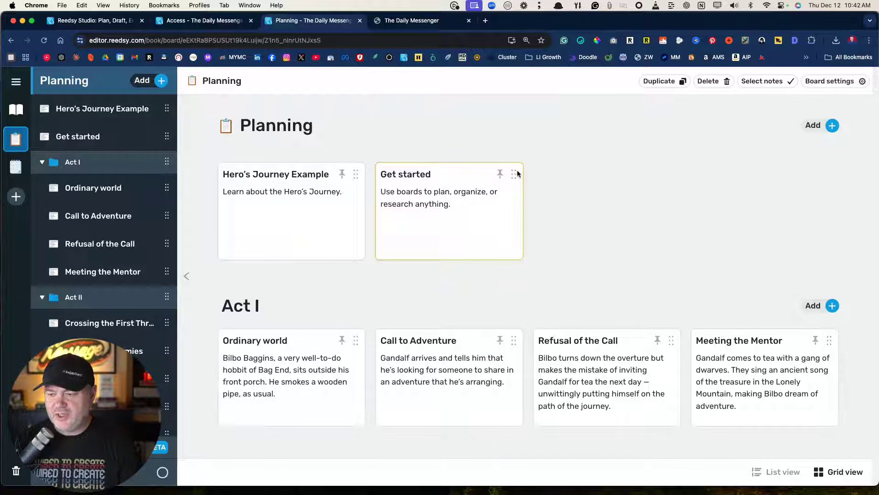
drag(514, 174, 304, 175)
click(277, 205)
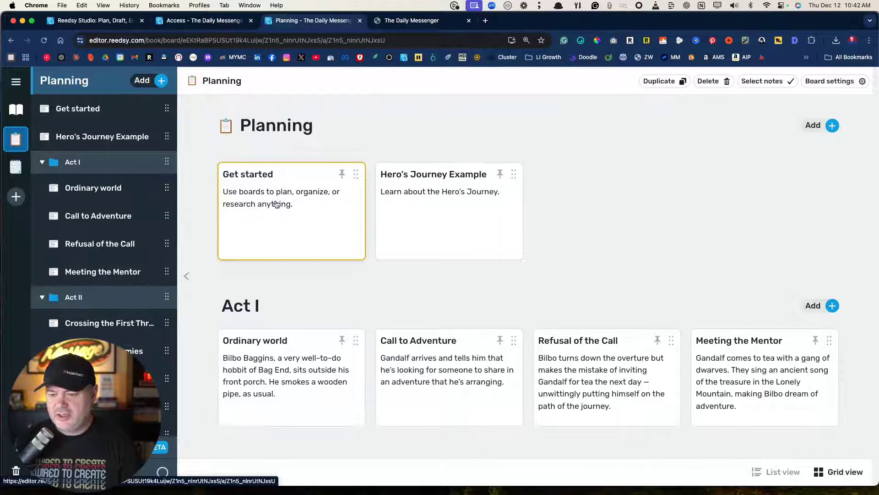
scroll(275, 230, down, 20)
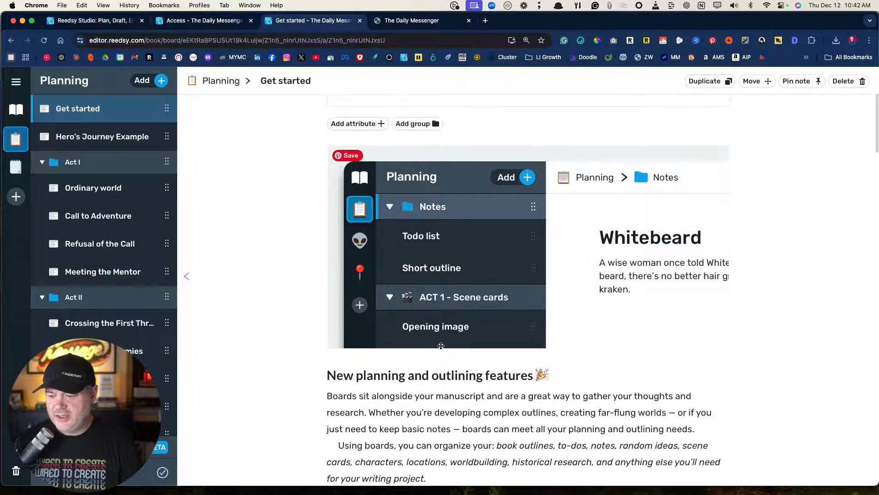
scroll(463, 398, up, 20)
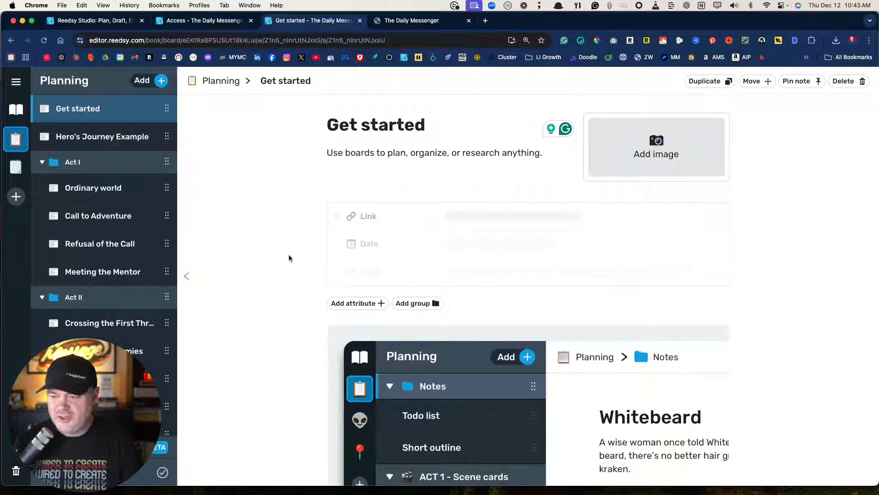
Go back to the Planning grid and try the Add options and Create board dialog without adding anything.
click(11, 40)
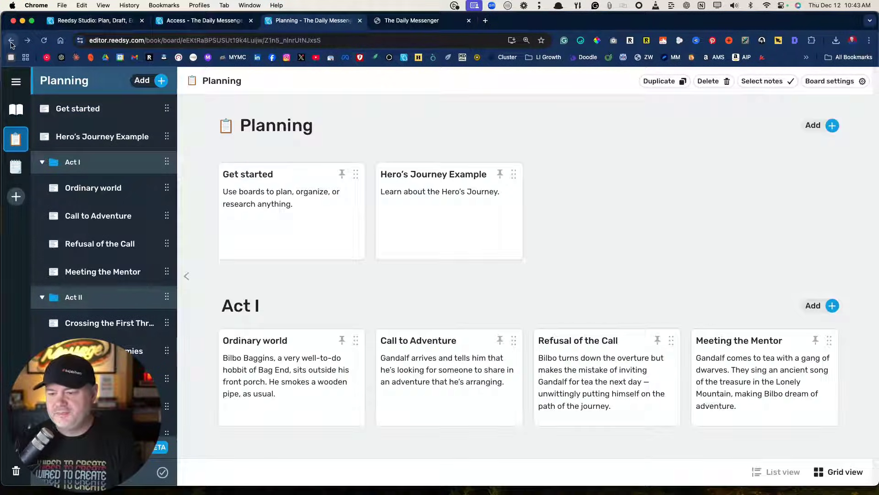
click(832, 126)
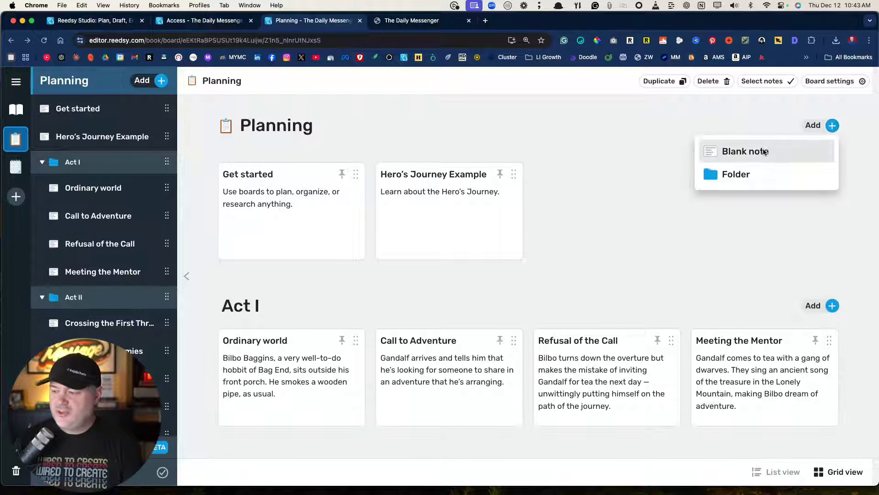
click(646, 202)
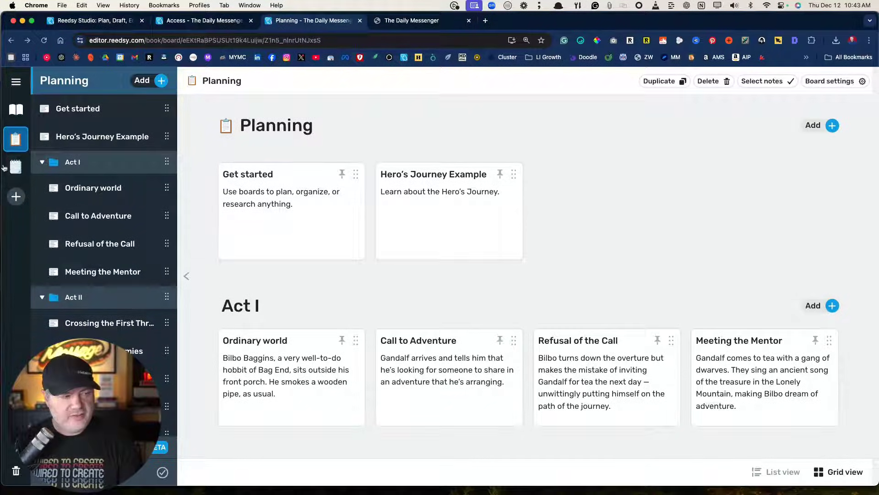
click(16, 197)
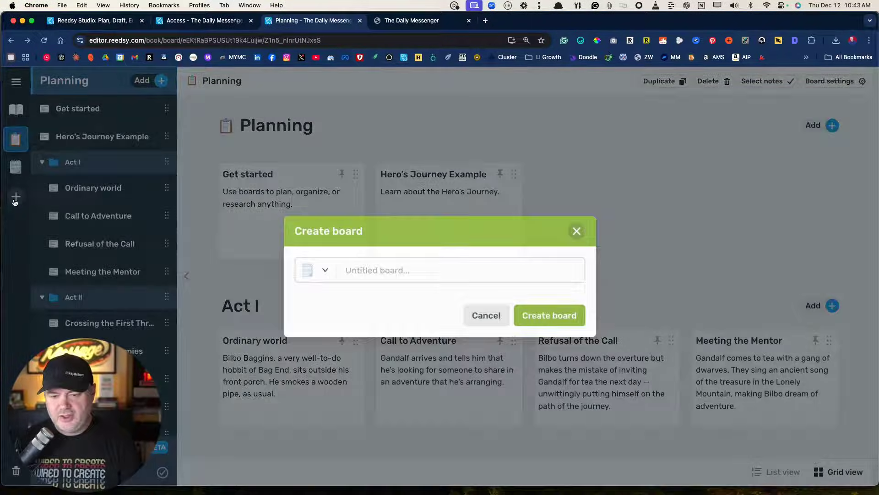
click(584, 228)
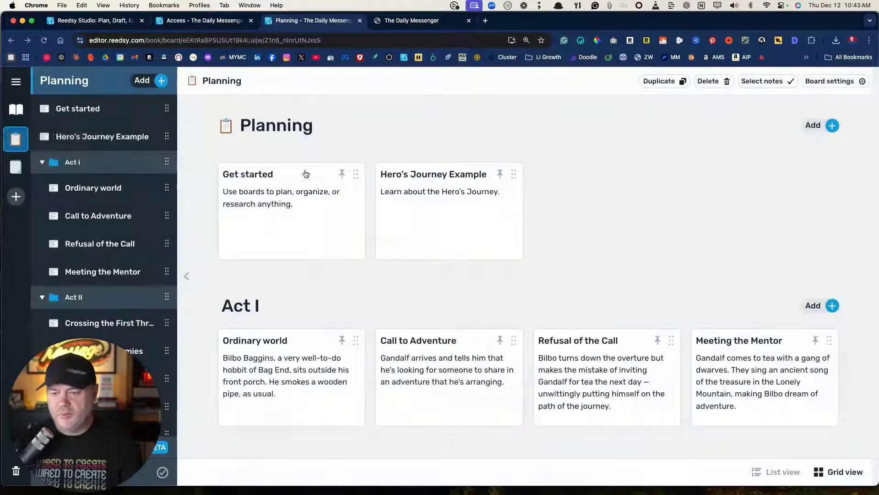
Title the first New note on the Board board 'Add Note', then return to Planning.
click(16, 167)
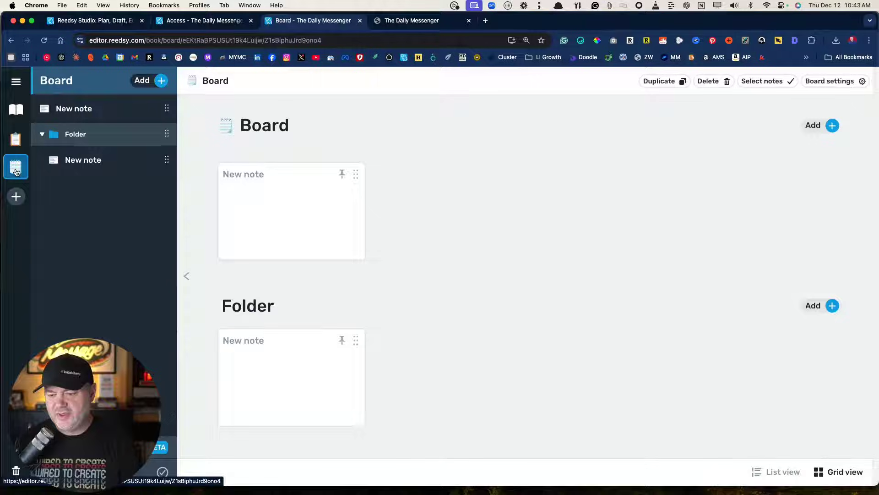
click(306, 198)
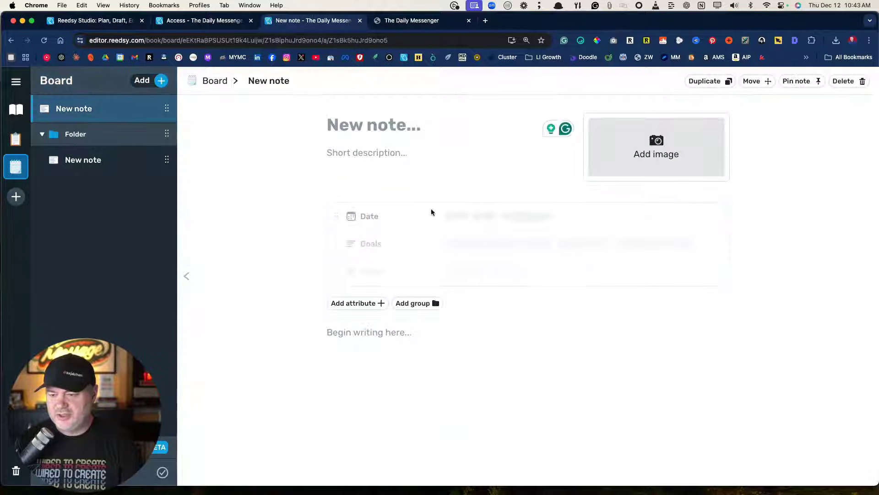
text(Add Note)
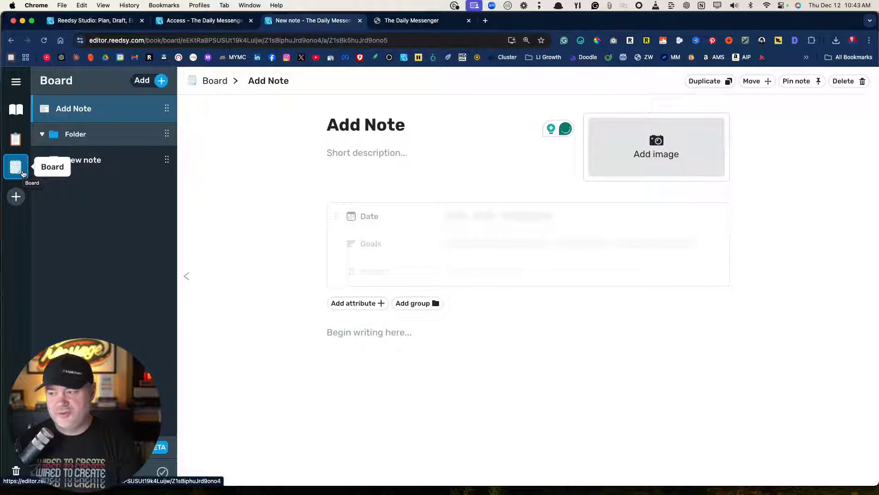
click(15, 138)
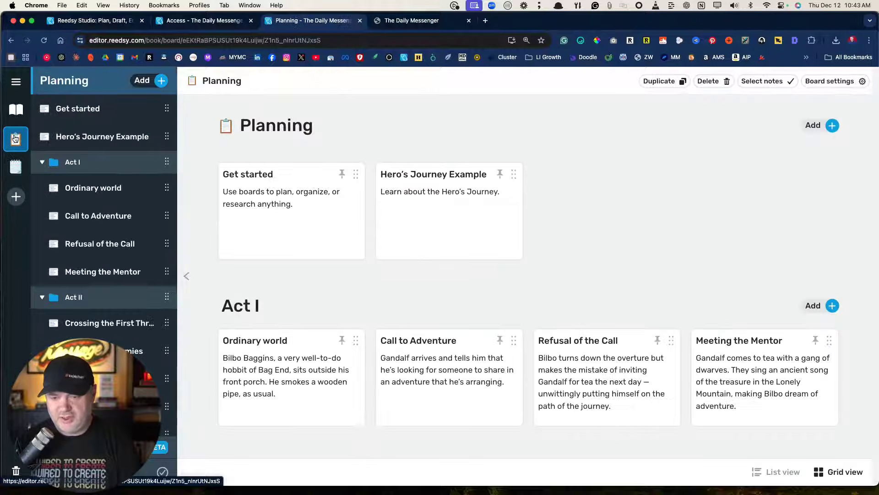
Dismiss the install-as-app prompt, leaving the Planning board with its Hero's Journey notes in view.
click(511, 41)
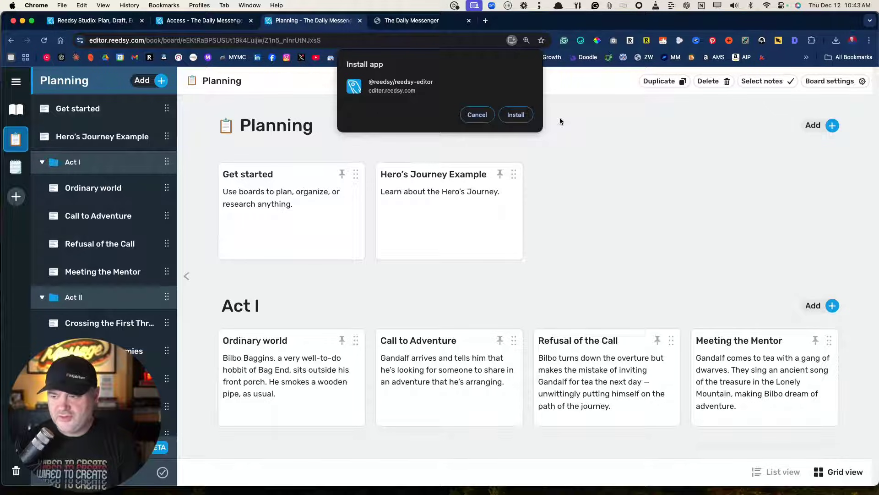
click(476, 115)
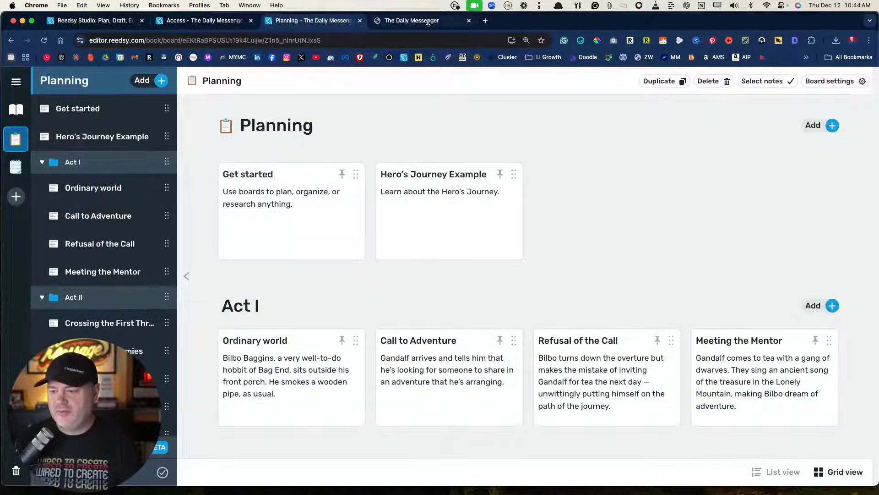
Read the January 1 and January 2 pages of the exported PDF at 200% zoom.
click(428, 23)
scroll(450, 196, up, 1)
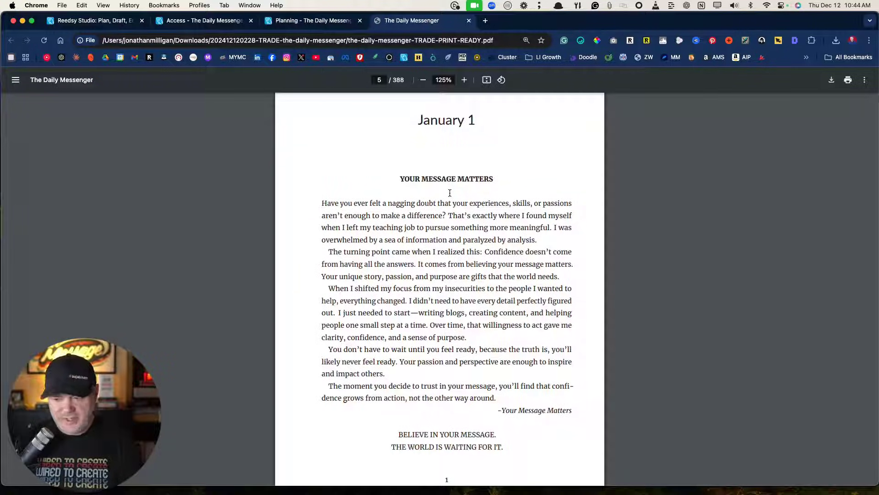
click(464, 80)
click(463, 80)
click(464, 80)
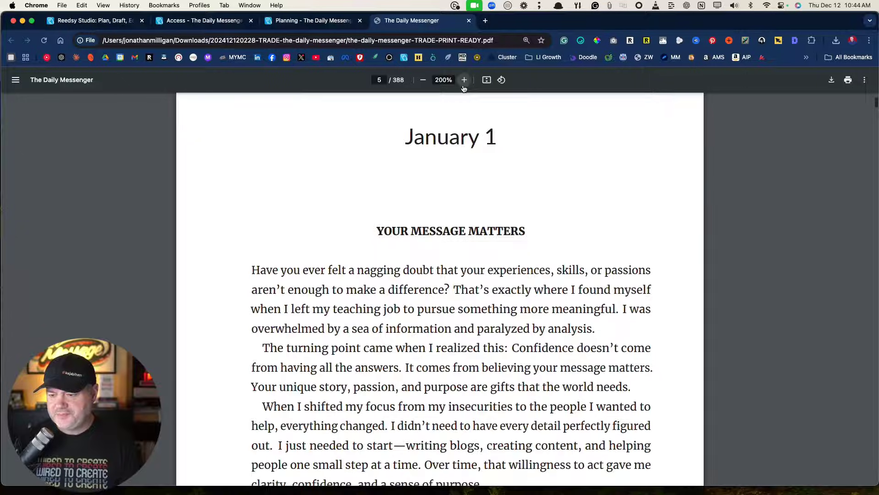
scroll(474, 283, down, 10)
scroll(475, 285, down, 12)
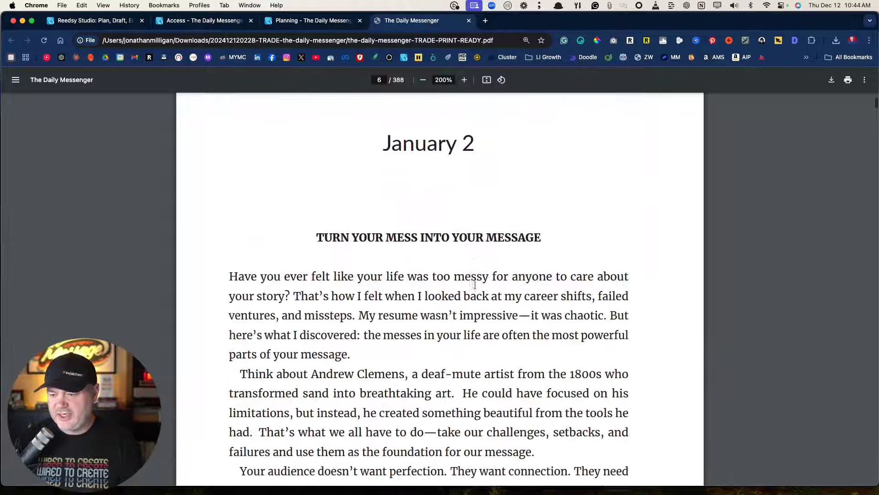
scroll(475, 285, down, 3)
scroll(472, 288, up, 6)
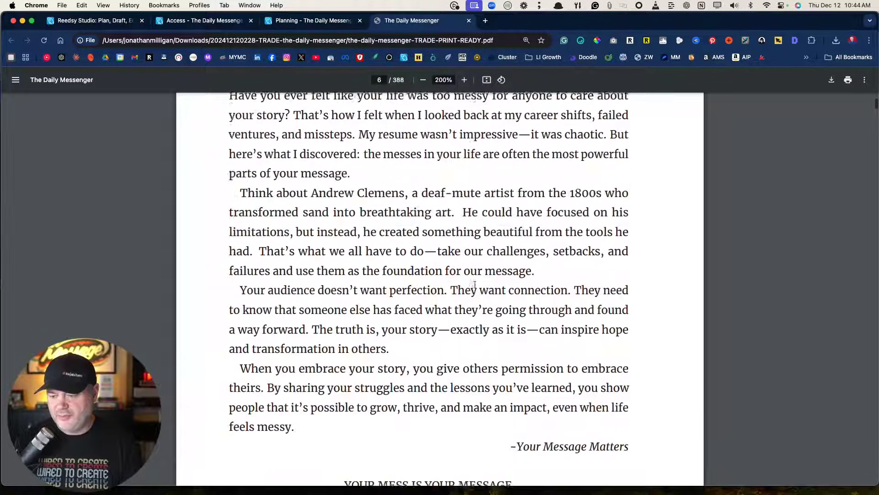
Switch between the Planning and Access tabs, ending on the book's Access page.
click(288, 22)
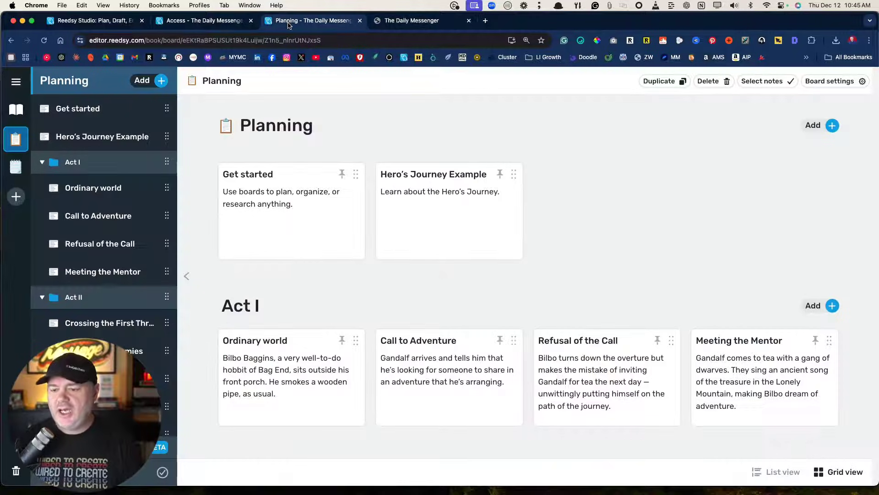
click(222, 21)
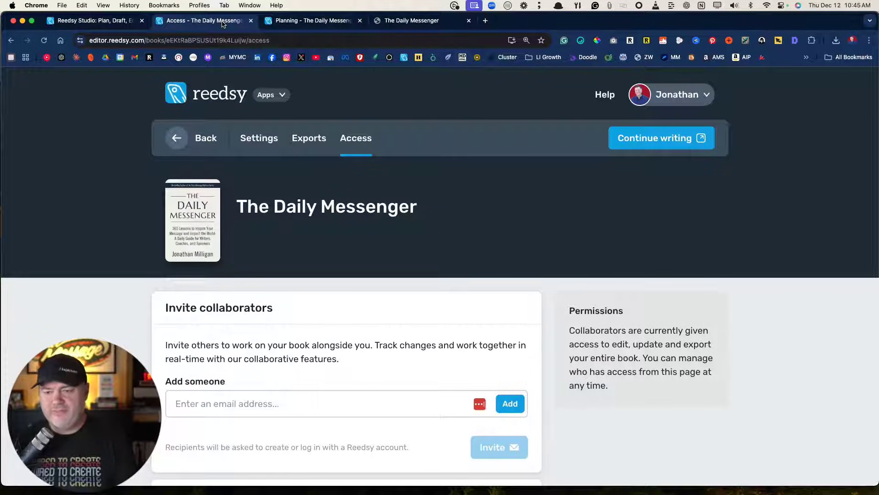
click(291, 28)
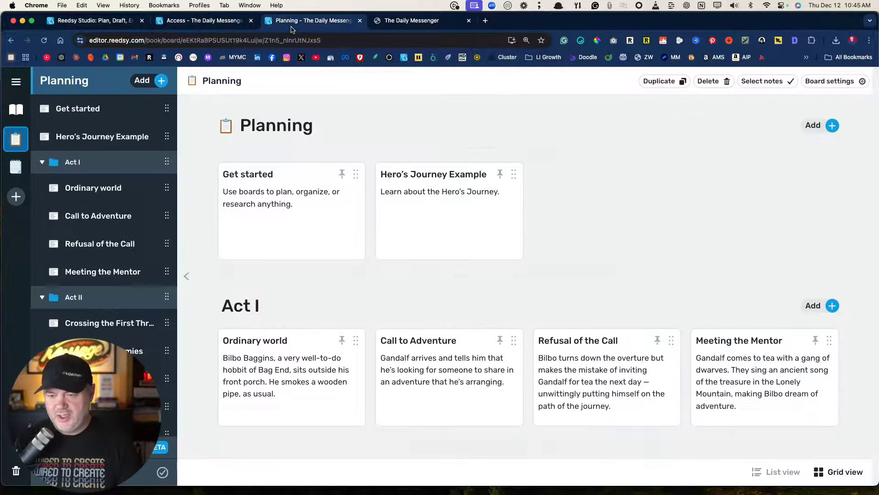
click(200, 23)
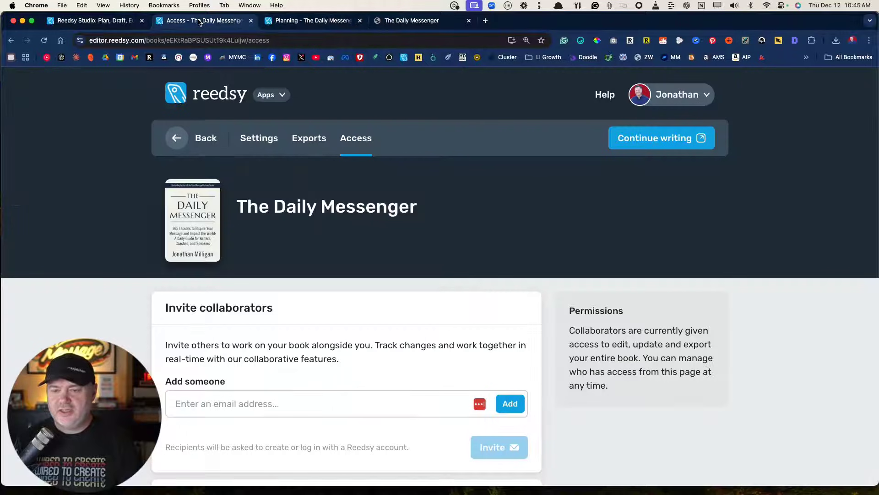
Open the manuscript at the March 1 chapter, then go back to the book's Access page.
click(330, 22)
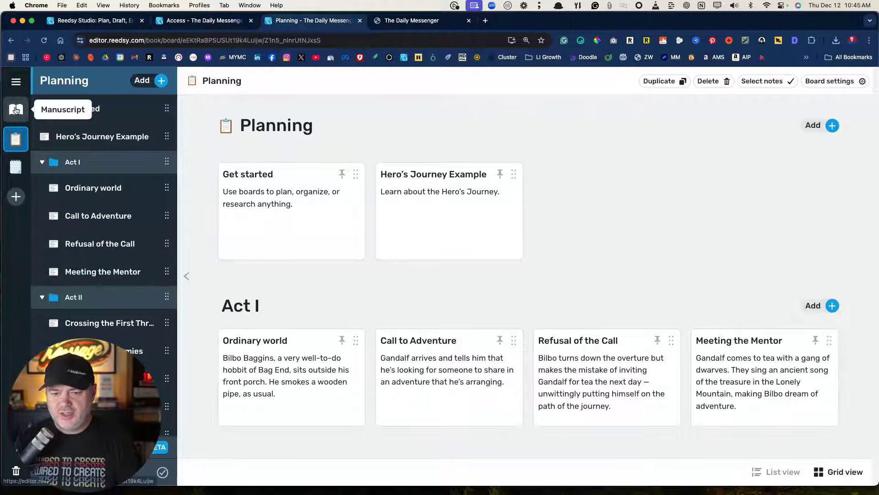
click(16, 110)
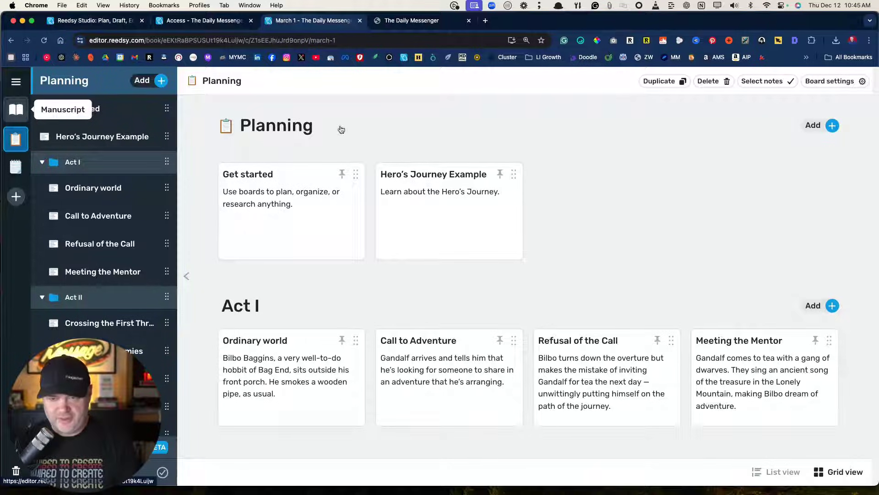
click(205, 24)
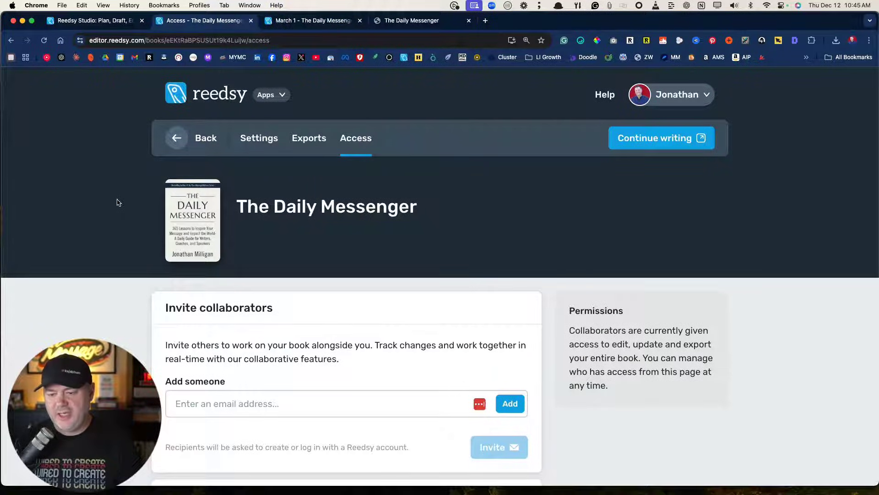
Open the export settings and review the Print-ready PDF options, trim size Reedsy Standard (5" x 8").
click(310, 145)
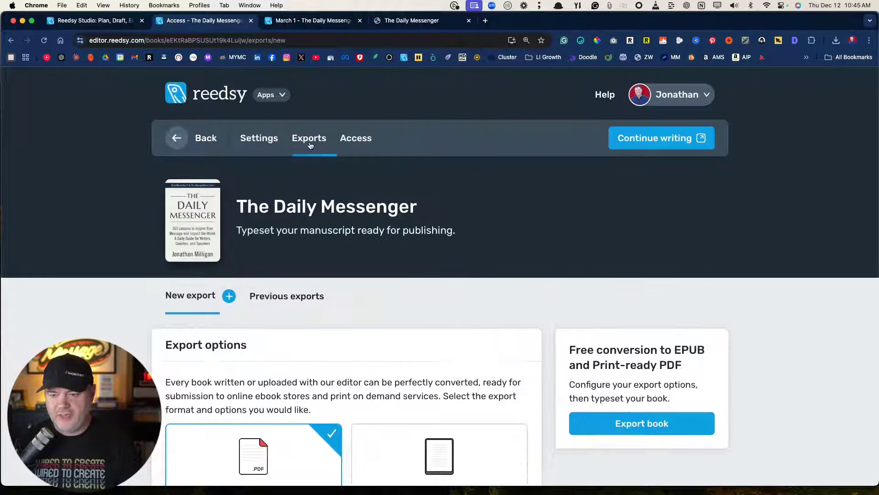
scroll(106, 214, down, 5)
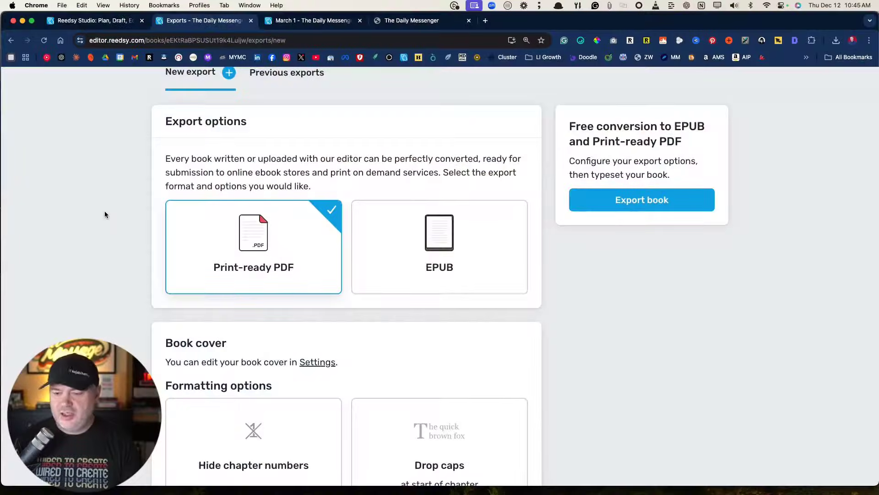
scroll(133, 233, down, 1)
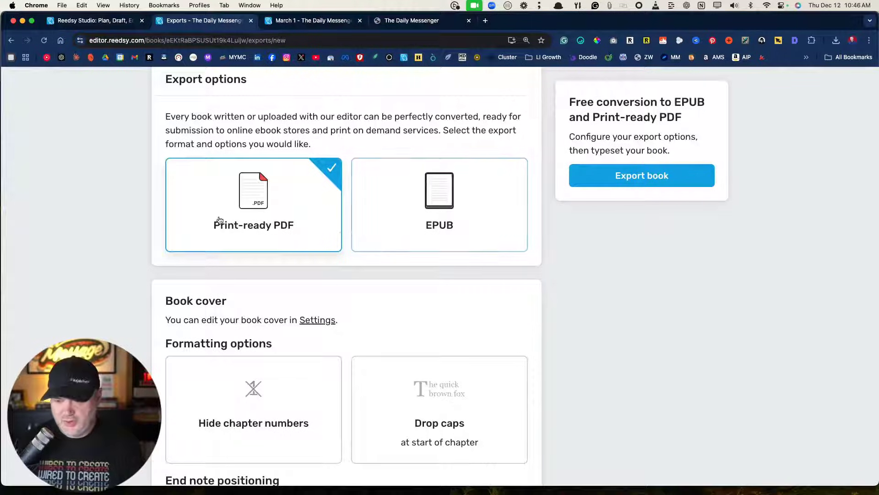
scroll(235, 213, down, 5)
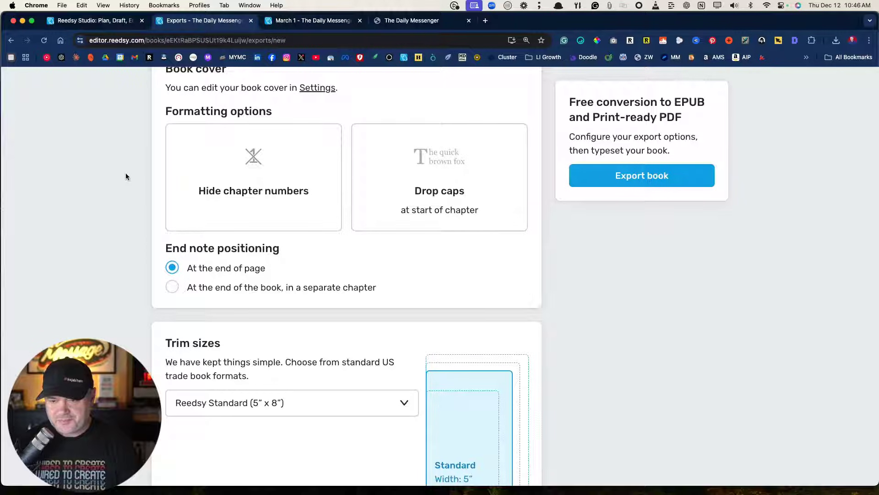
scroll(126, 172, down, 15)
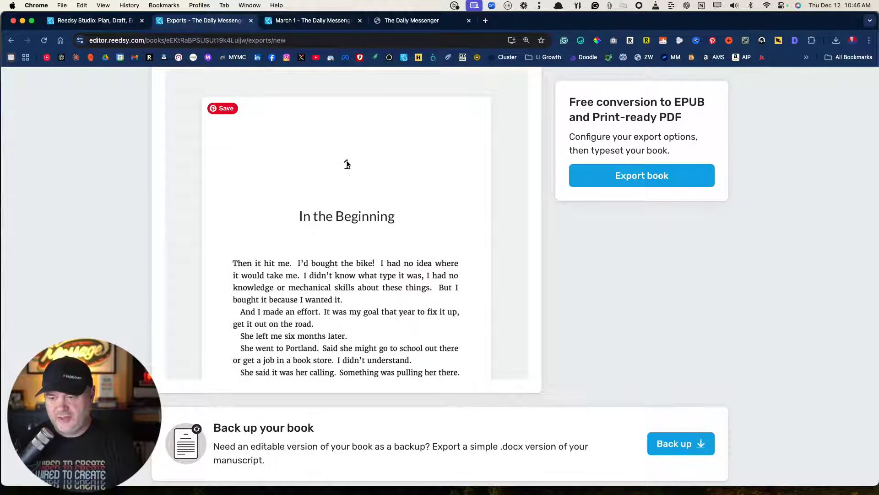
scroll(89, 207, up, 15)
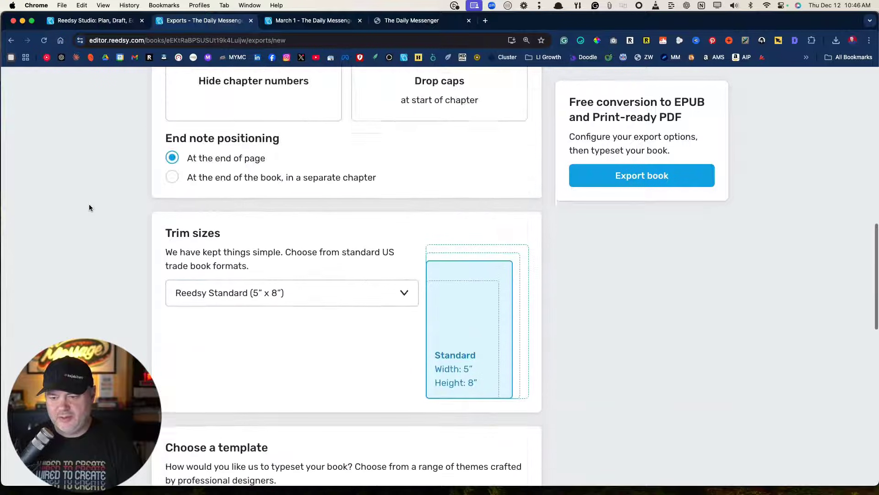
Turn on Hide chapter numbers in the export options.
click(244, 247)
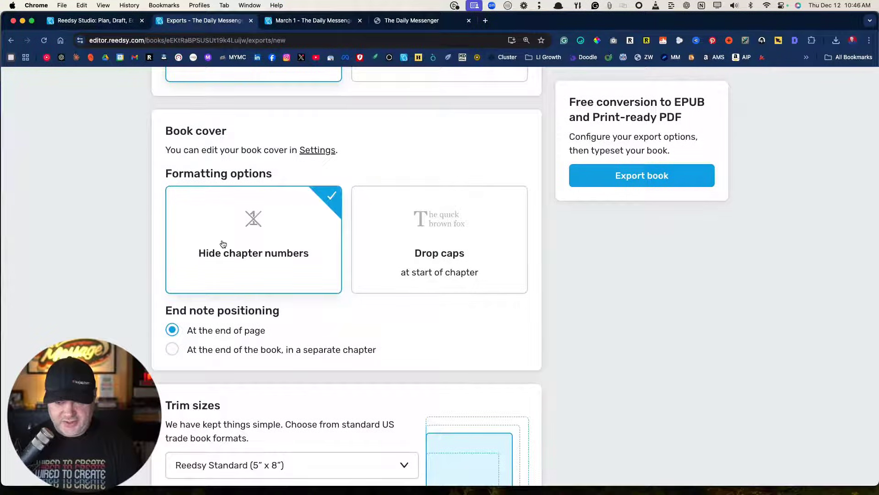
scroll(134, 229, down, 8)
scroll(135, 231, down, 6)
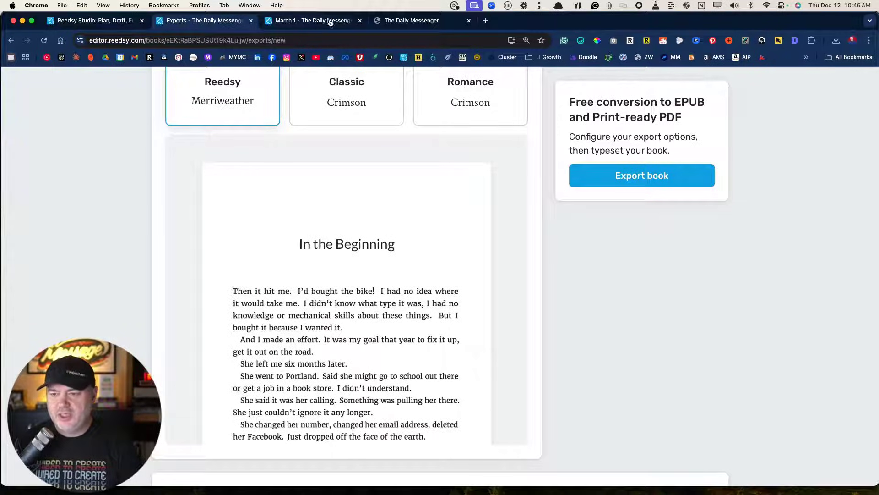
Compare against the January 2 heading in the earlier PDF, then return to the export settings.
click(405, 21)
scroll(332, 246, up, 4)
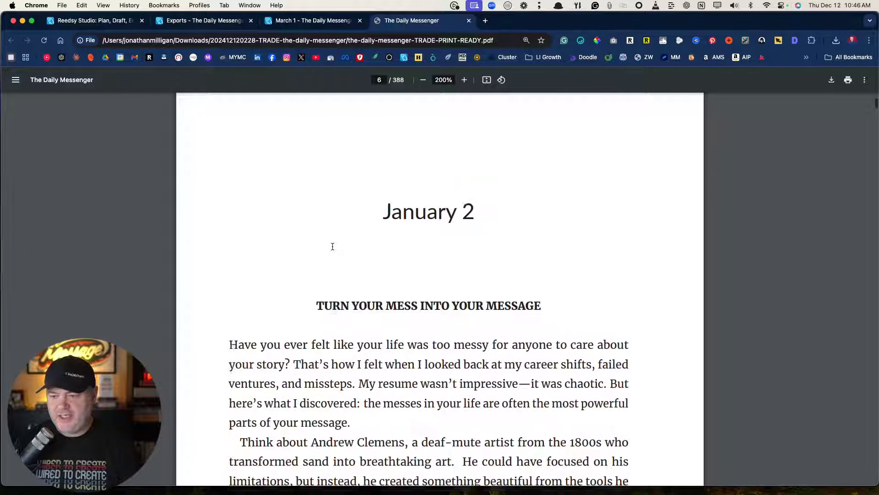
scroll(333, 247, down, 2)
scroll(333, 246, down, 2)
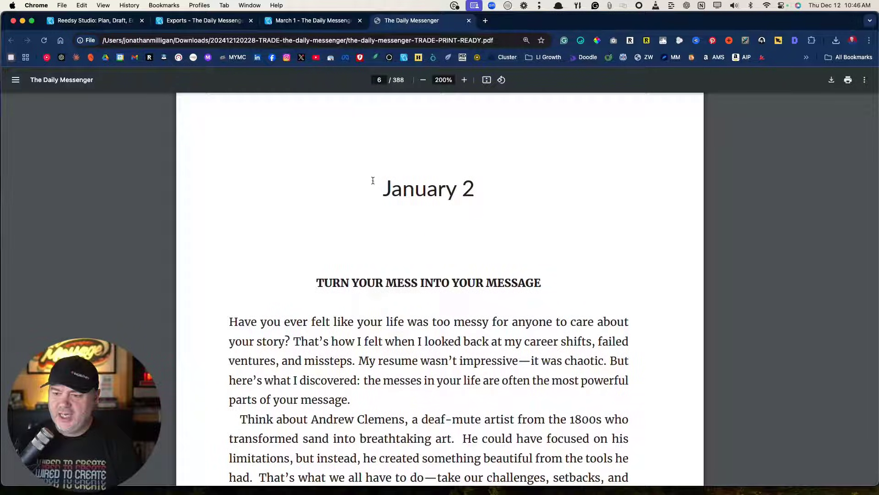
drag(376, 188, 503, 194)
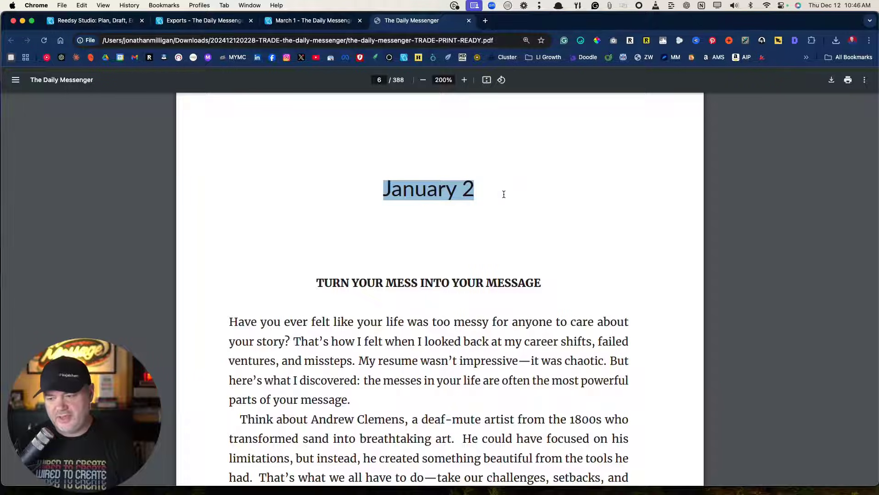
click(453, 216)
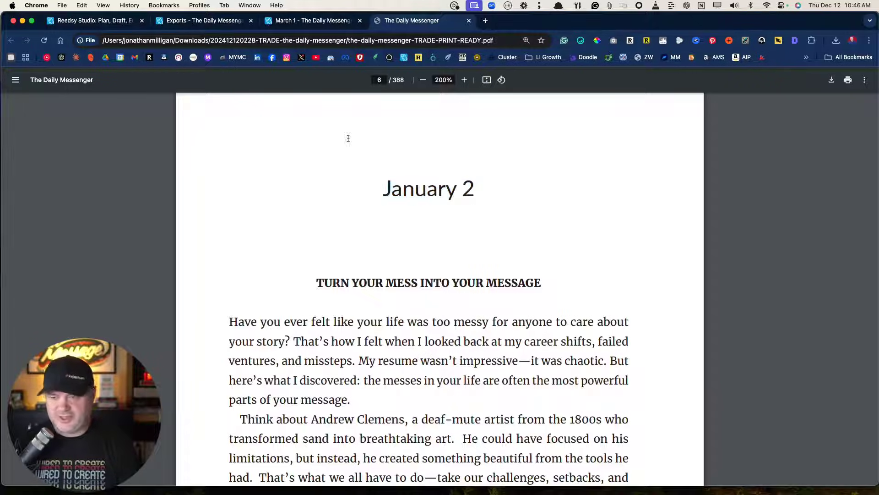
click(207, 22)
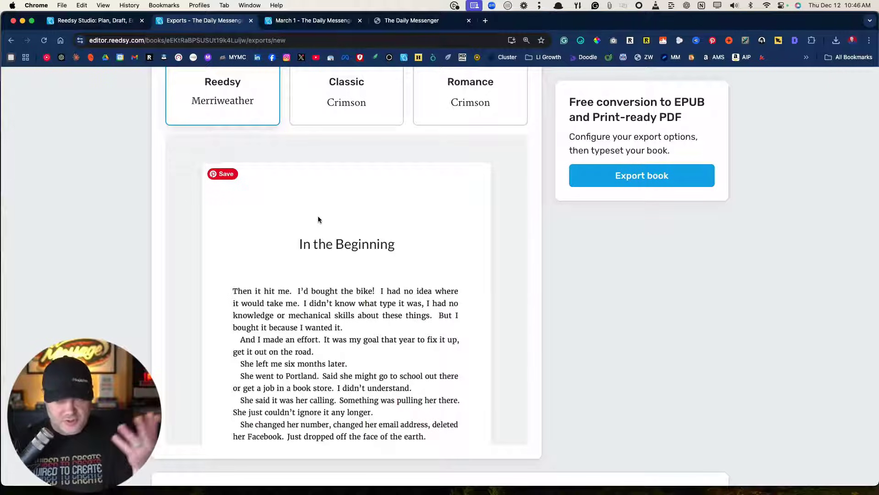
Turn off drop caps at chapter starts under Formatting options.
scroll(318, 219, up, 8)
scroll(320, 222, up, 5)
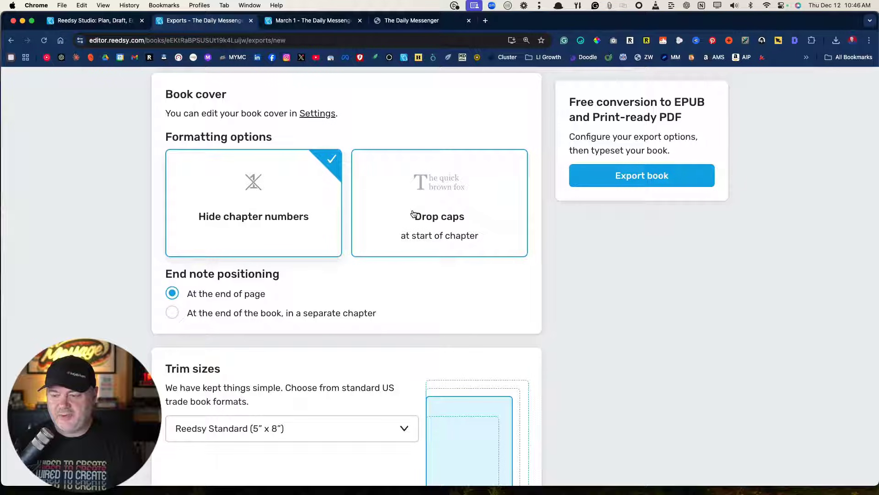
click(413, 214)
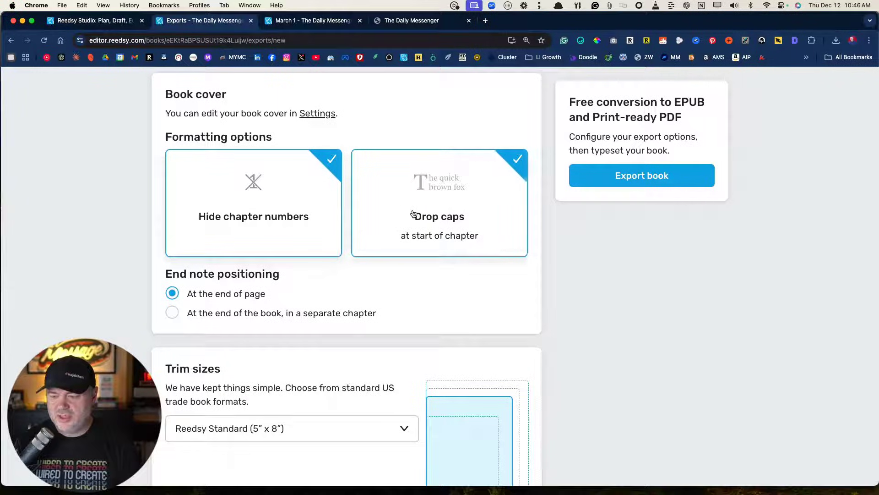
scroll(403, 211, down, 14)
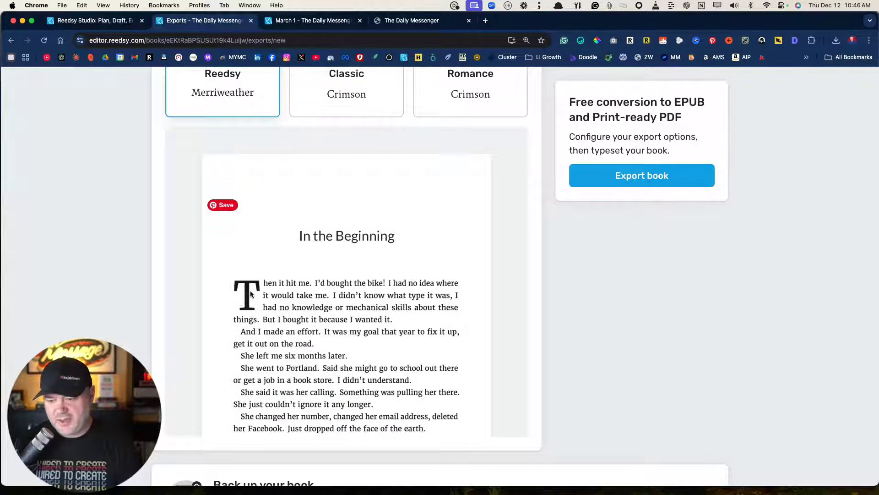
scroll(250, 293, up, 12)
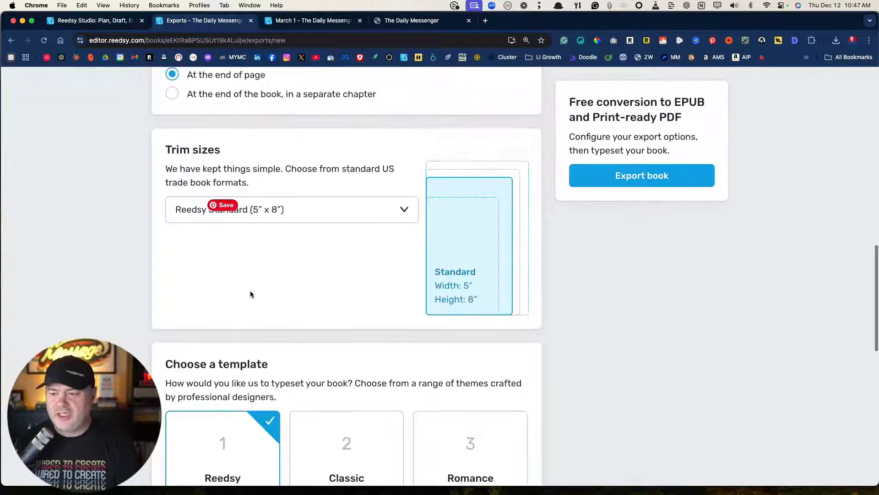
click(404, 290)
Set endnote positioning to 'At the end of the book, in a separate chapter'.
scroll(404, 290, down, 10)
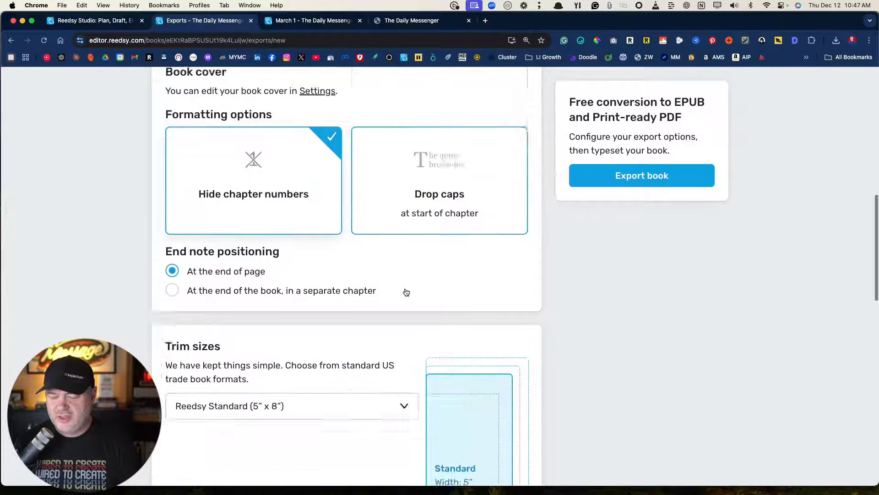
scroll(405, 292, up, 10)
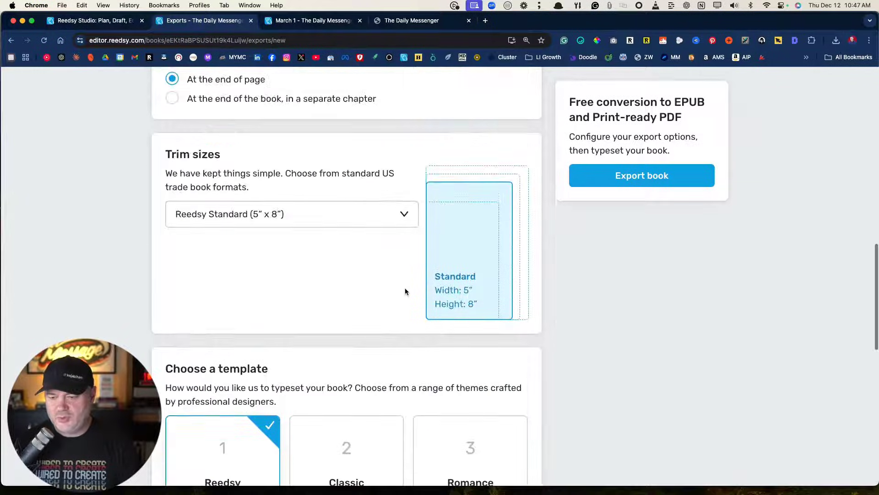
scroll(405, 291, up, 5)
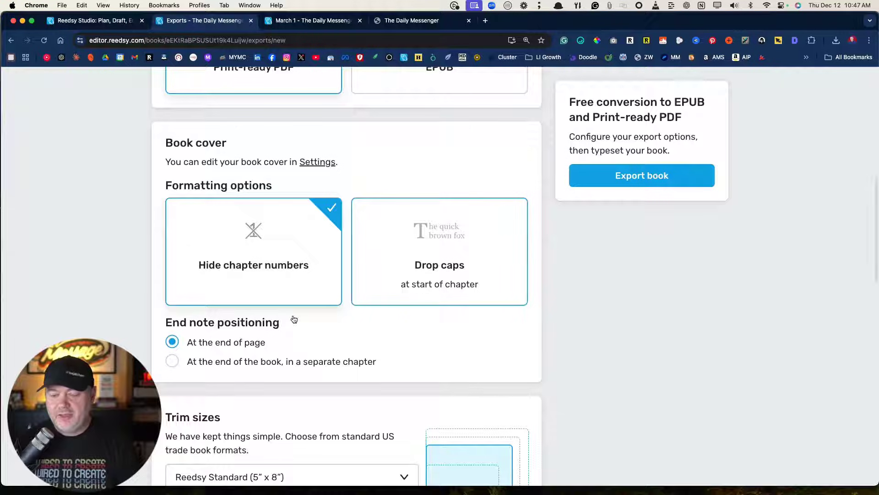
scroll(156, 249, down, 2)
drag(167, 241, 298, 246)
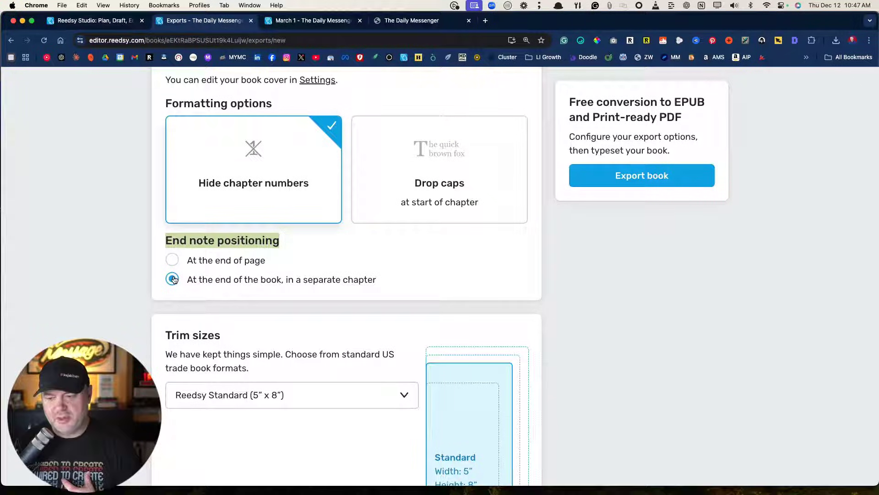
Change the trim size to Trade (6" x 9"), correcting an accidental Digest pick.
scroll(173, 279, down, 5)
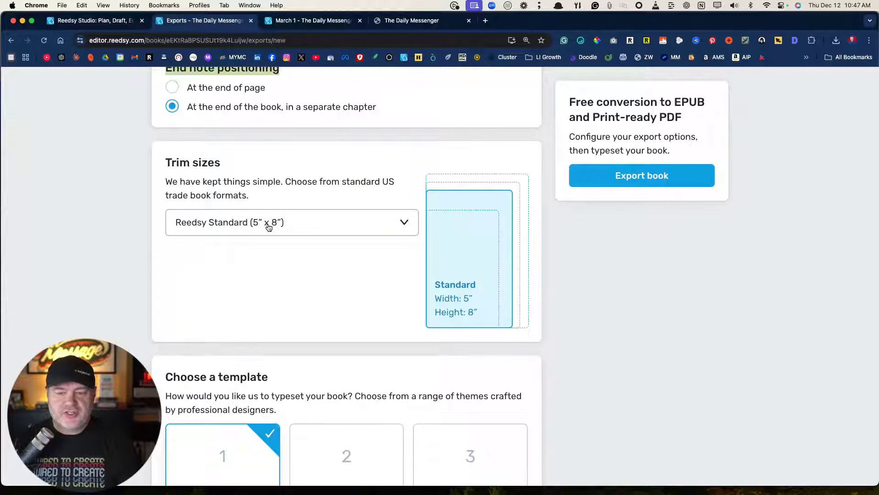
click(269, 228)
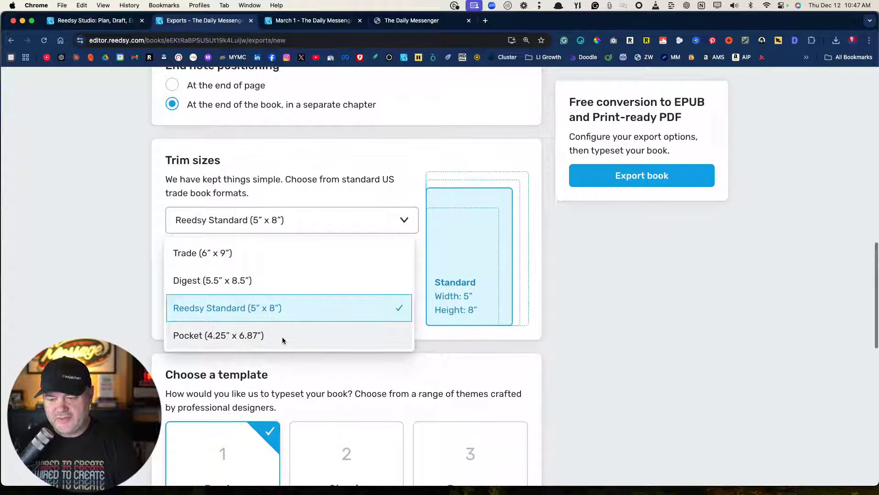
click(206, 283)
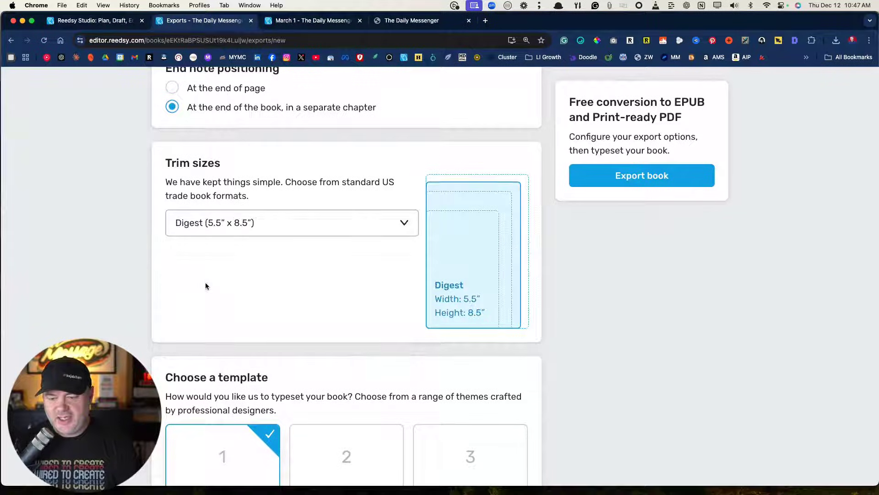
click(227, 233)
click(217, 259)
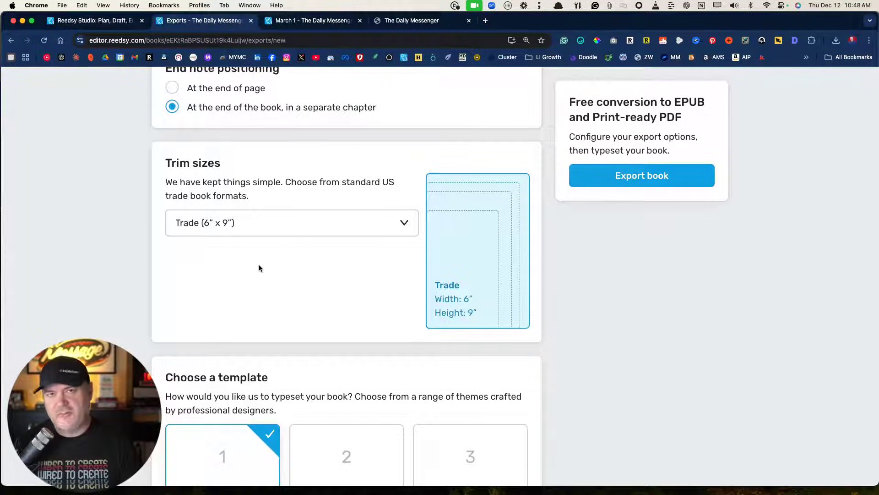
scroll(259, 265, down, 6)
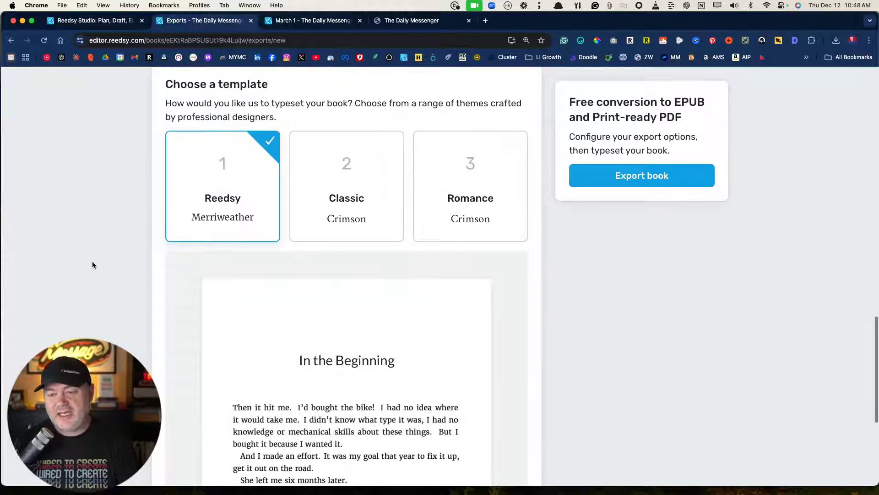
scroll(92, 264, up, 8)
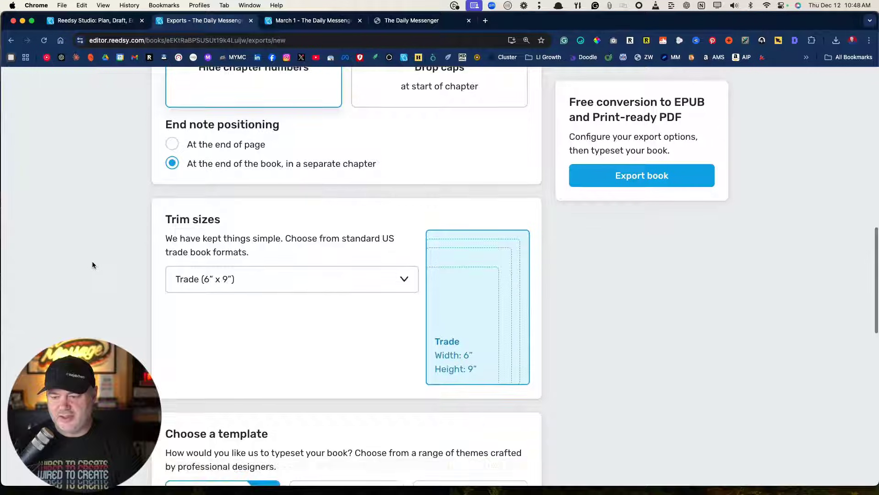
scroll(93, 264, down, 8)
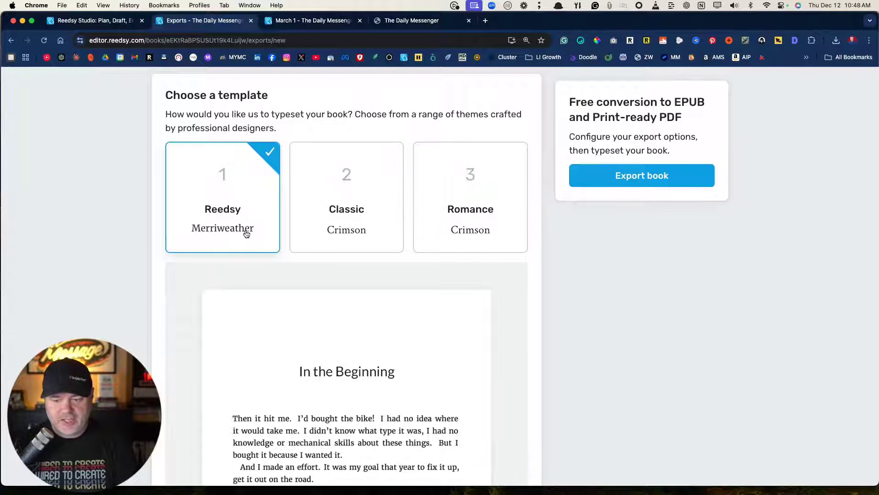
scroll(284, 219, down, 2)
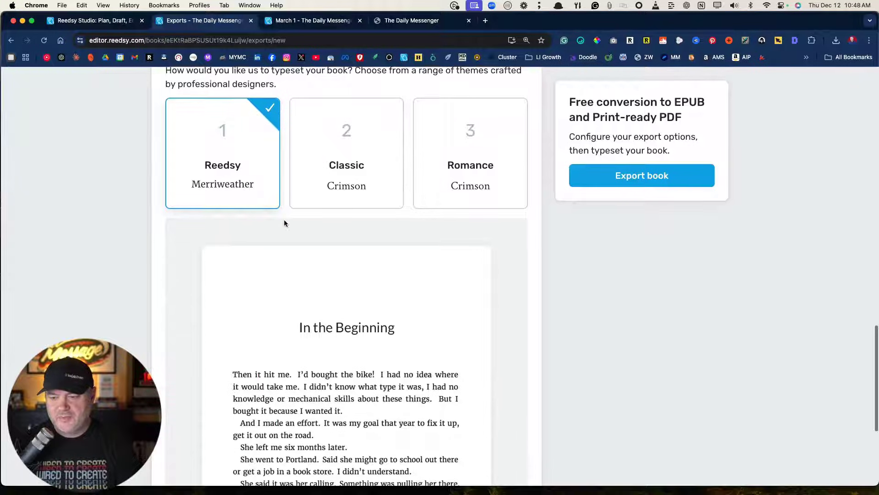
click(359, 164)
scroll(352, 168, down, 2)
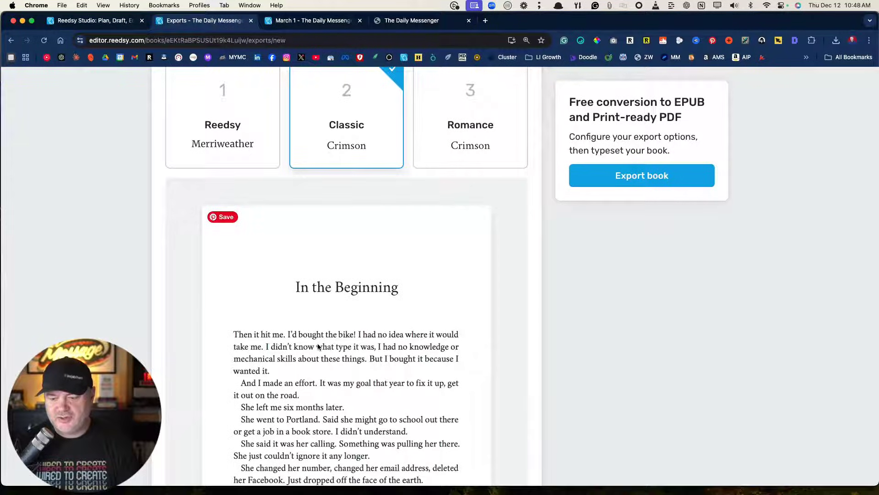
click(476, 140)
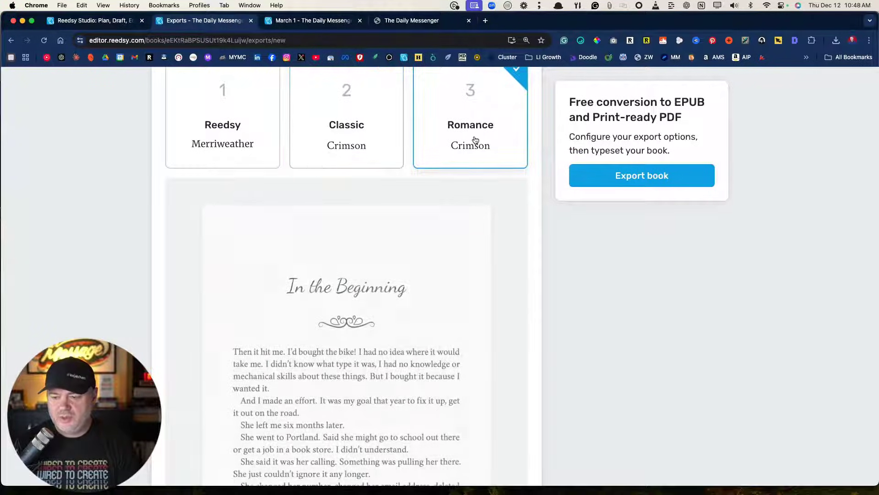
scroll(379, 318, down, 2)
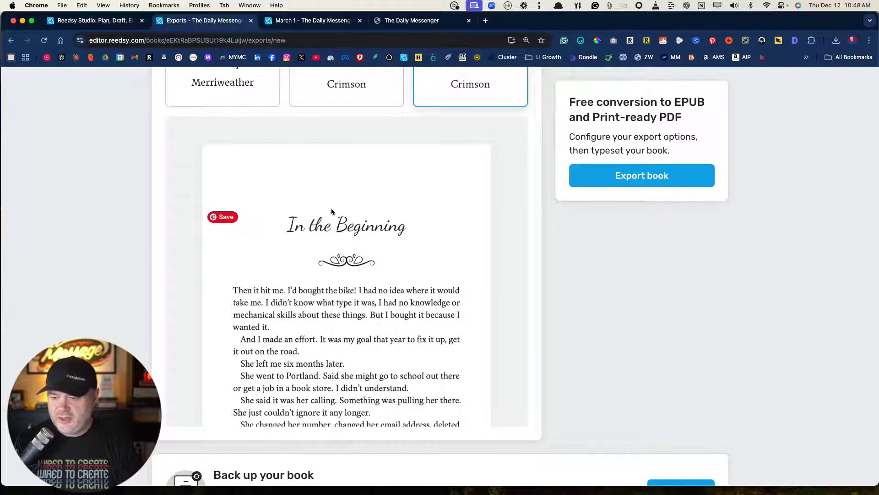
scroll(327, 331, up, 4)
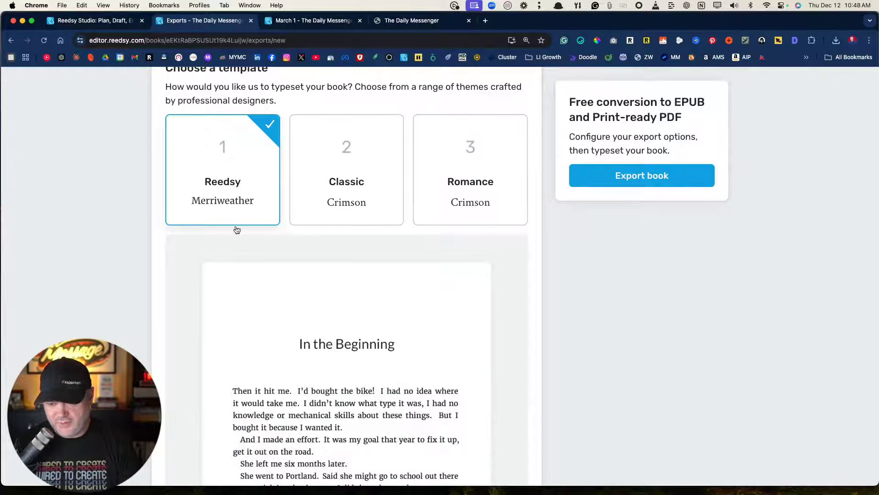
scroll(270, 323, down, 1)
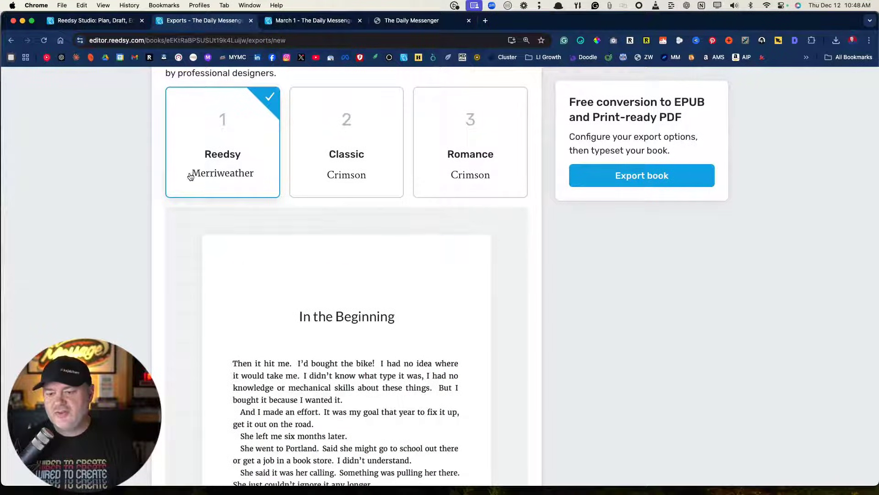
scroll(295, 313, down, 5)
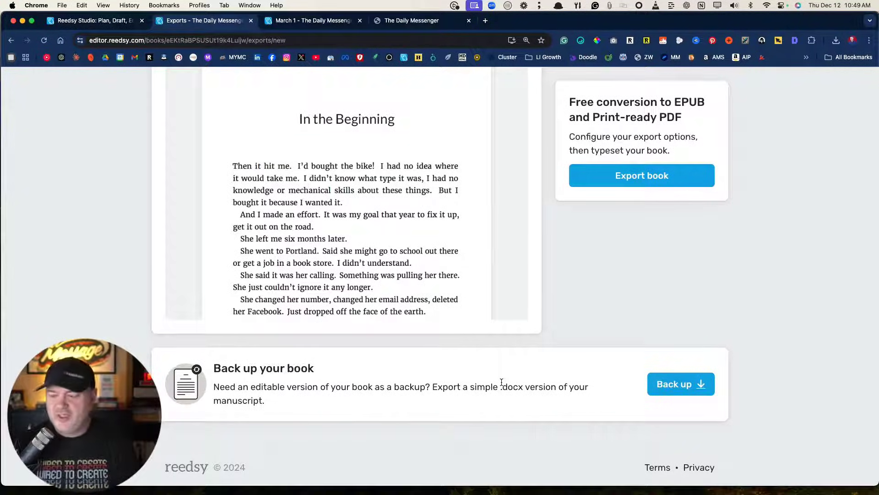
scroll(529, 402, up, 3)
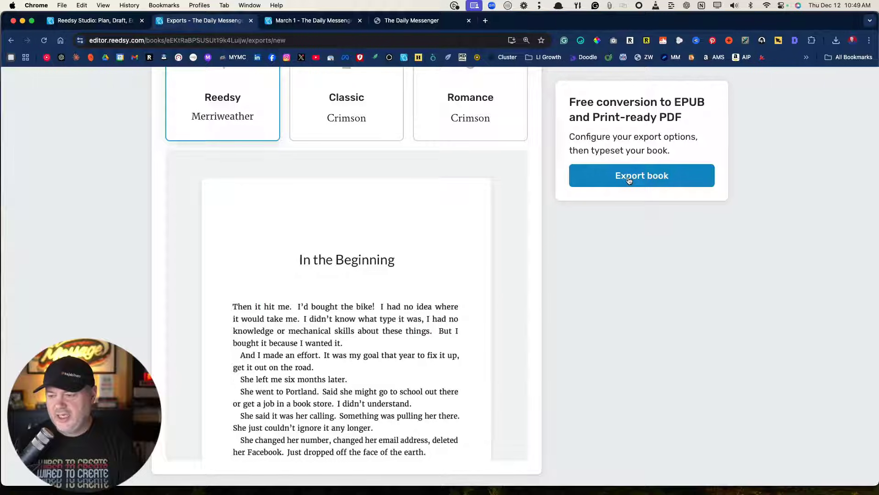
Show Previous exports, listing the PDF dated 21:25, 11 December 2024 at the top.
scroll(524, 224, up, 15)
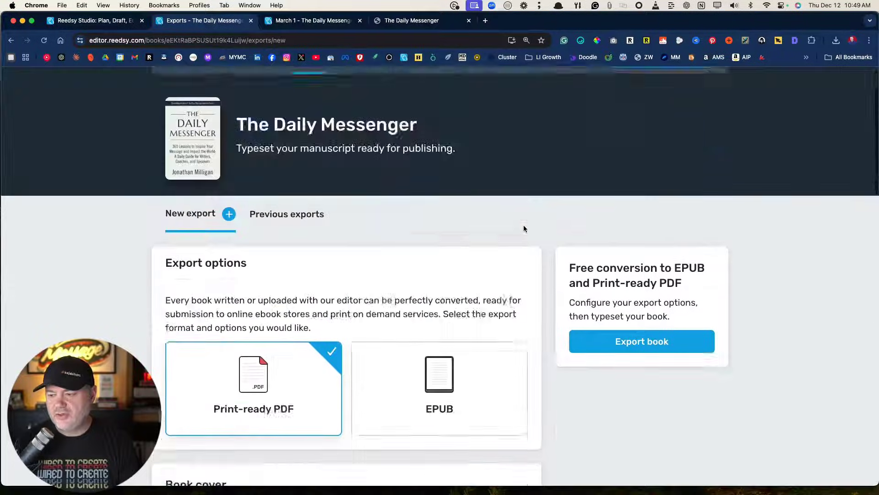
scroll(524, 224, up, 2)
click(287, 295)
scroll(69, 311, down, 3)
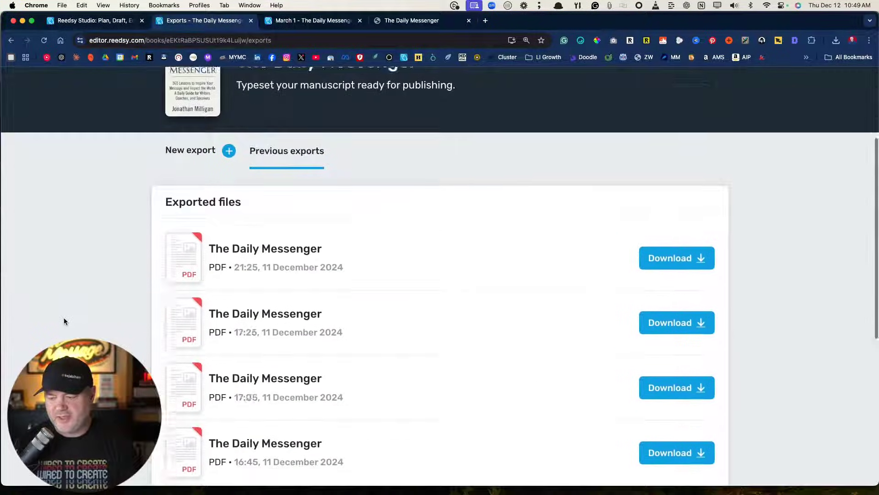
scroll(65, 318, down, 2)
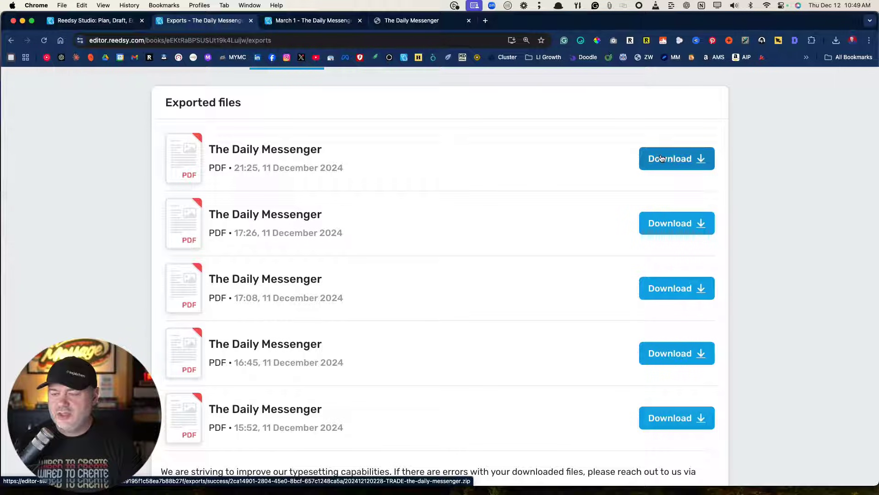
View the-daily-messenger-TRADE-PRINT-READY.pdf at 125% zoom, showing the January 2 chapter.
click(413, 26)
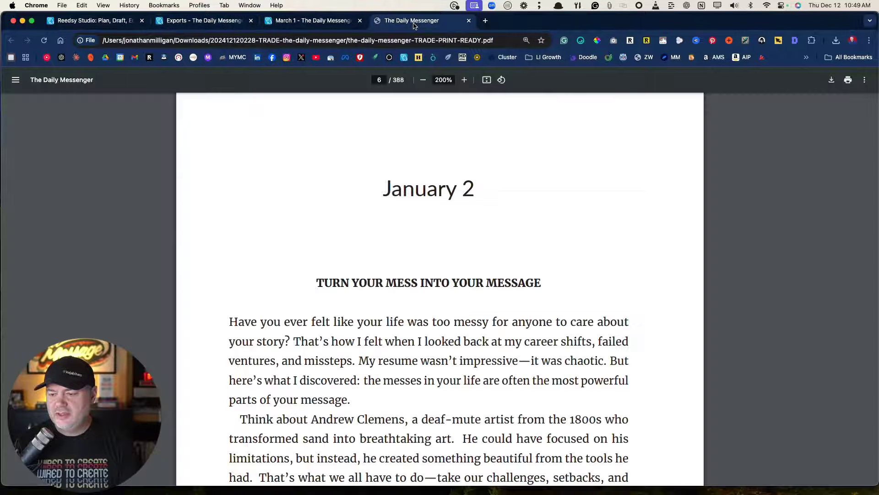
scroll(369, 261, down, 3)
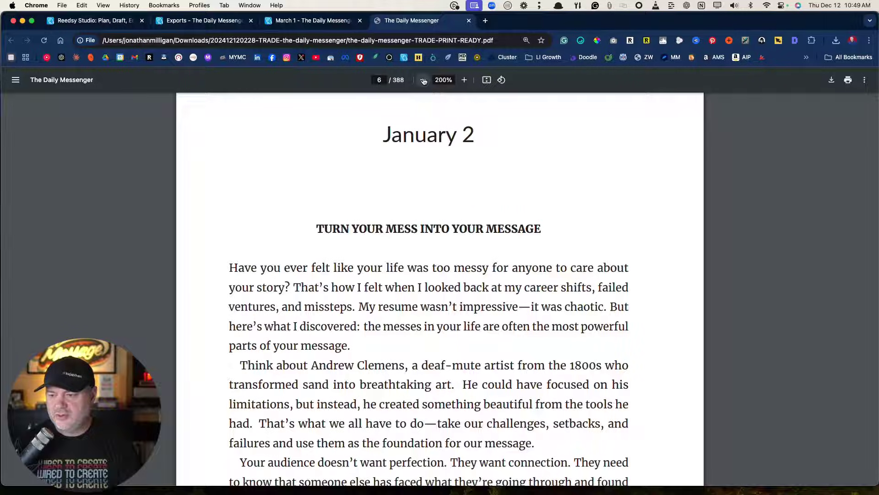
click(424, 80)
click(424, 81)
click(423, 81)
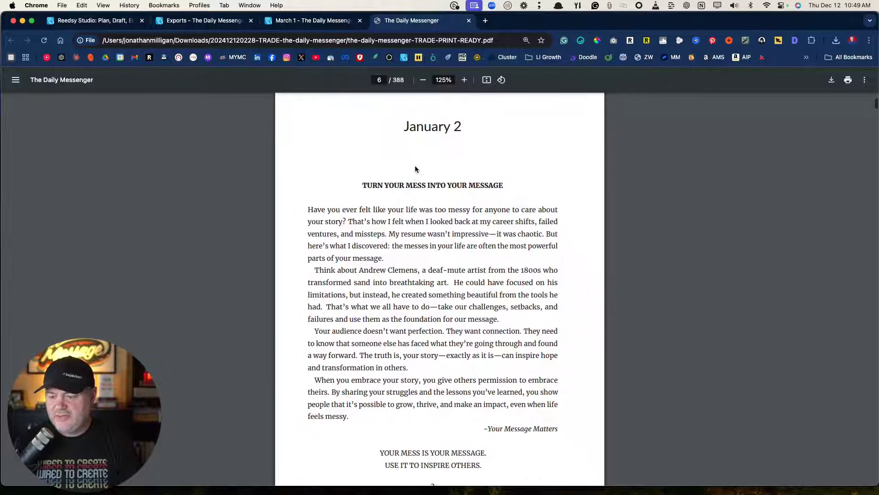